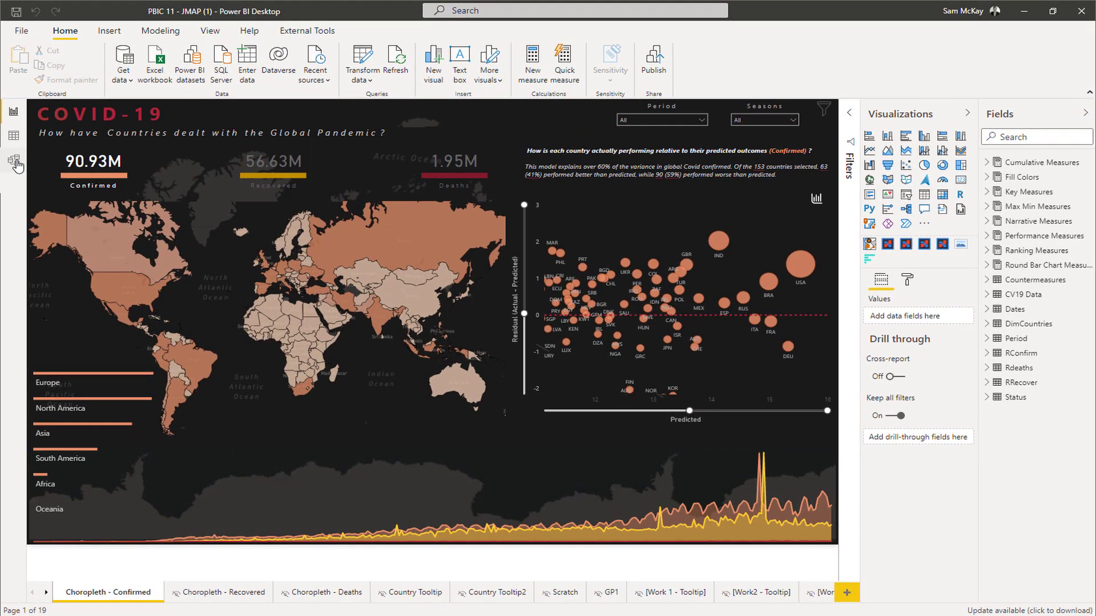
# Step: Look over the table relationships in the data model, and return to the report
pyautogui.click(14, 160)
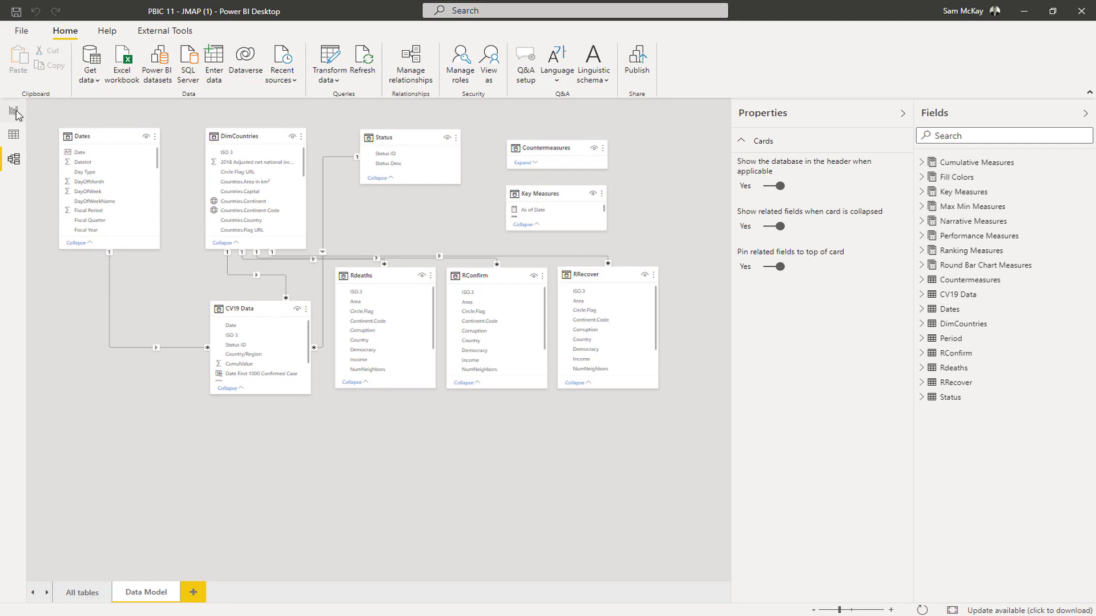
pyautogui.click(14, 112)
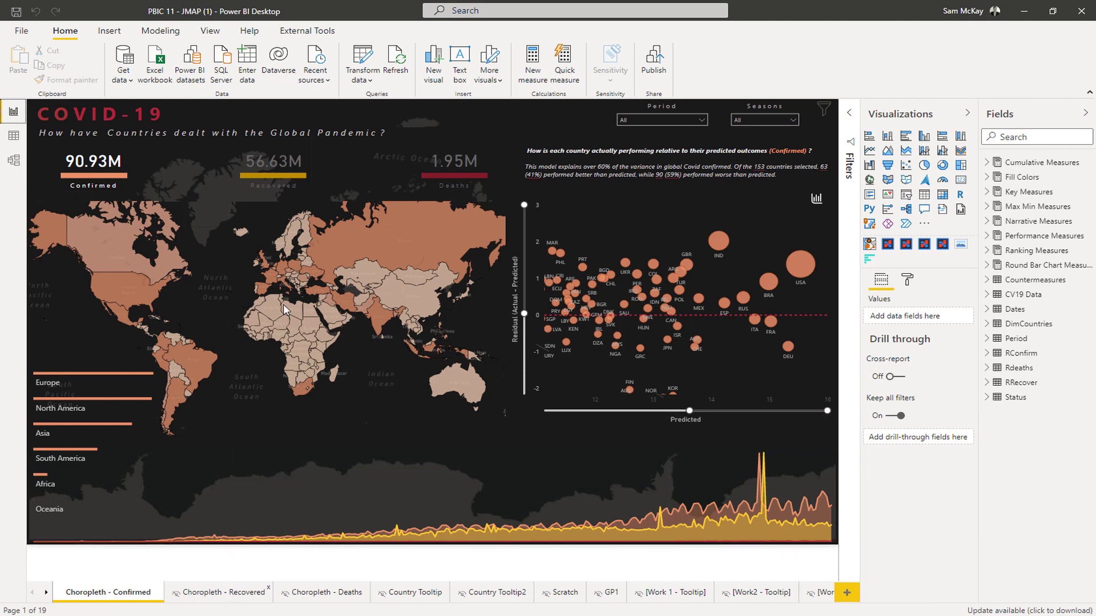
# Step: View the Choropleth - Recovered page, check the filters affecting its Recovered card, and view the Choropleth - Deaths page
pyautogui.keyDown('ctrl'); pyautogui.click(280, 175); pyautogui.keyUp('ctrl')
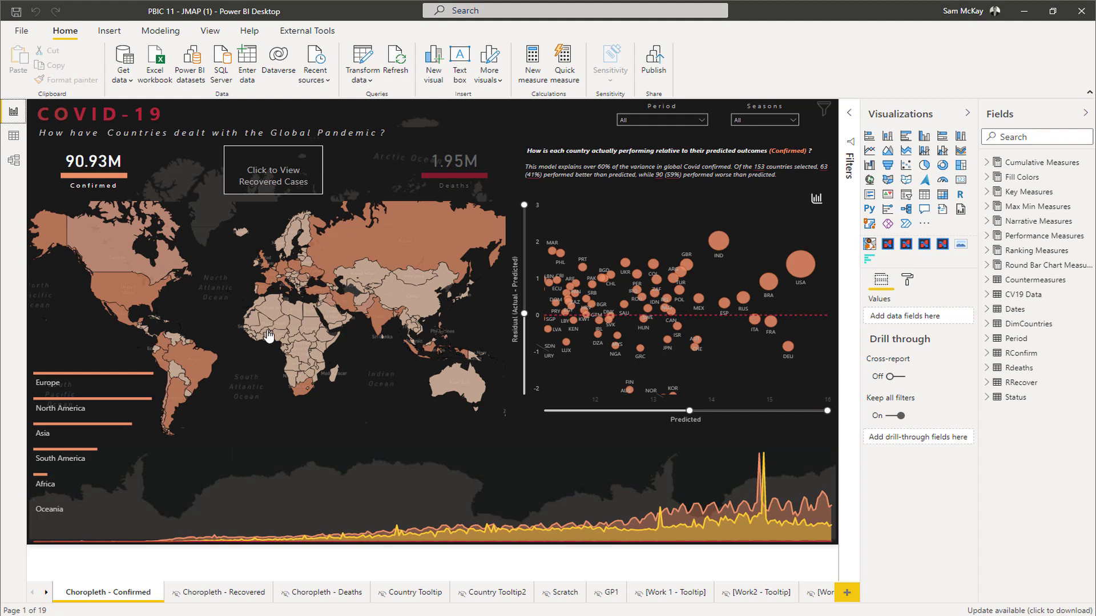
pyautogui.click(230, 592)
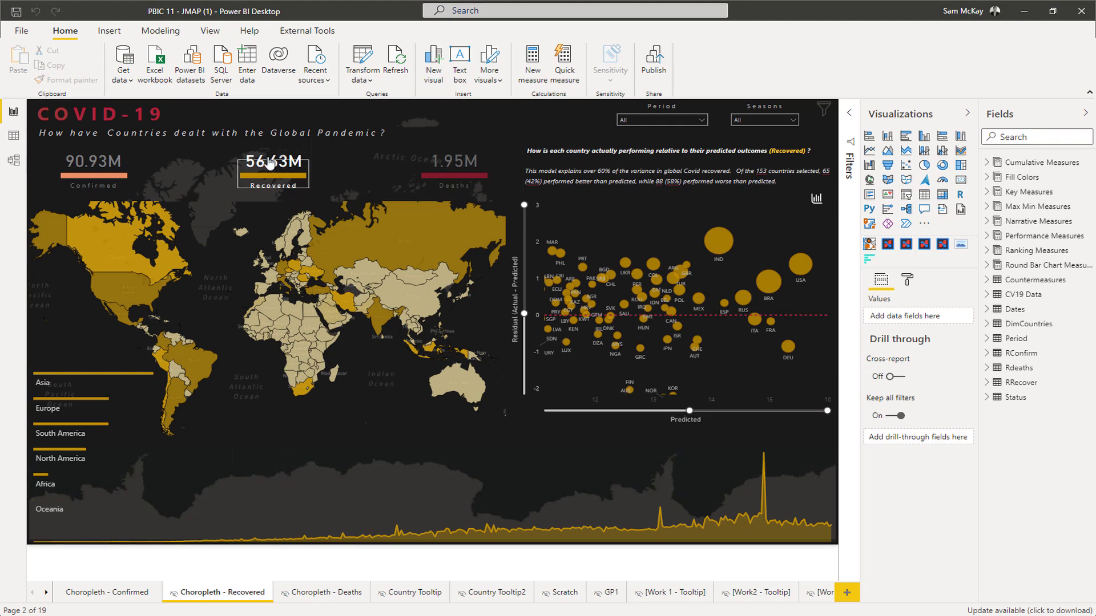
pyautogui.moveTo(264, 161)
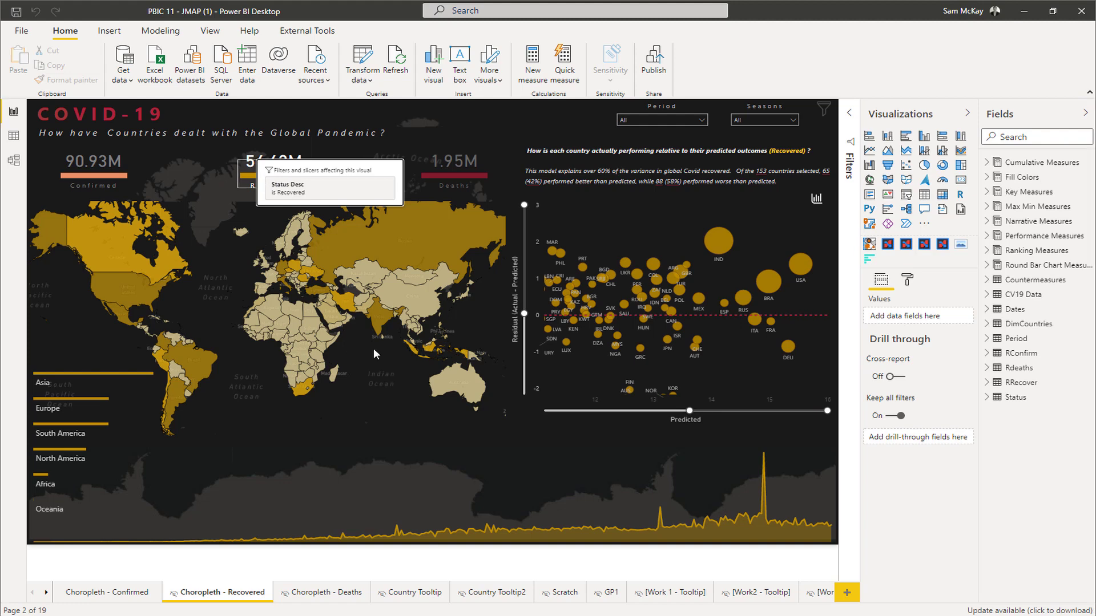
pyautogui.click(327, 593)
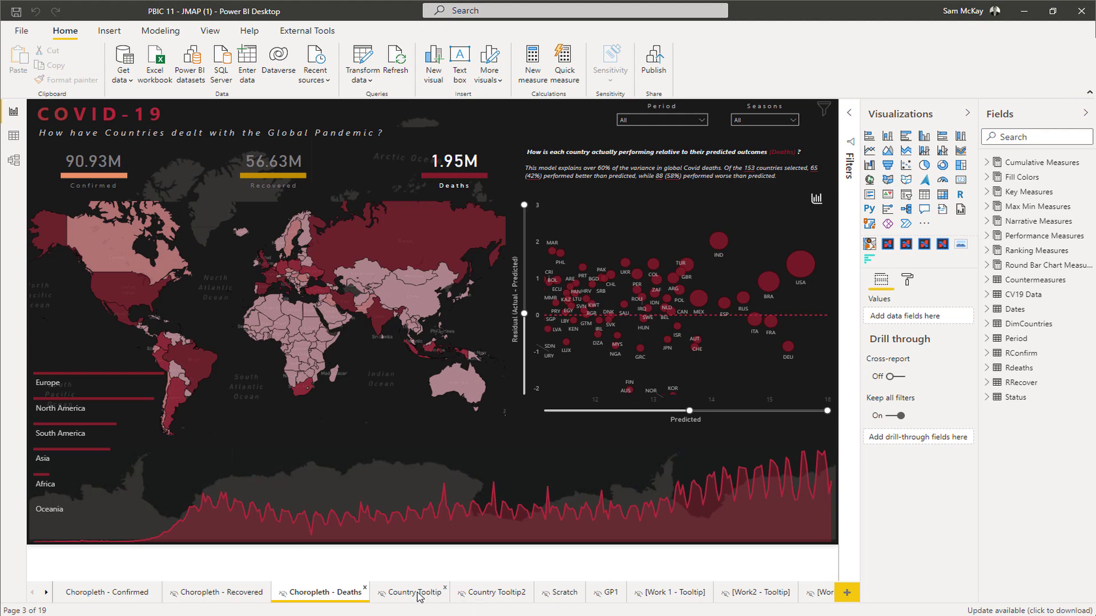
# Step: Look through the Country Tooltip and Country Tooltip2 report pages
pyautogui.hotkey('ctrl', 'pagedown')
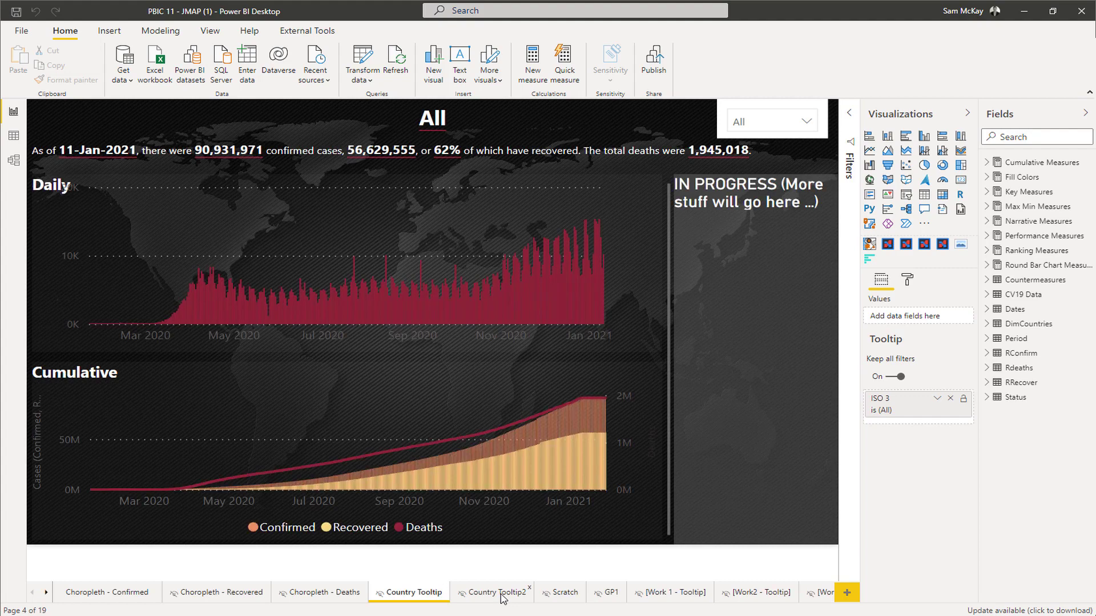
pyautogui.click(501, 594)
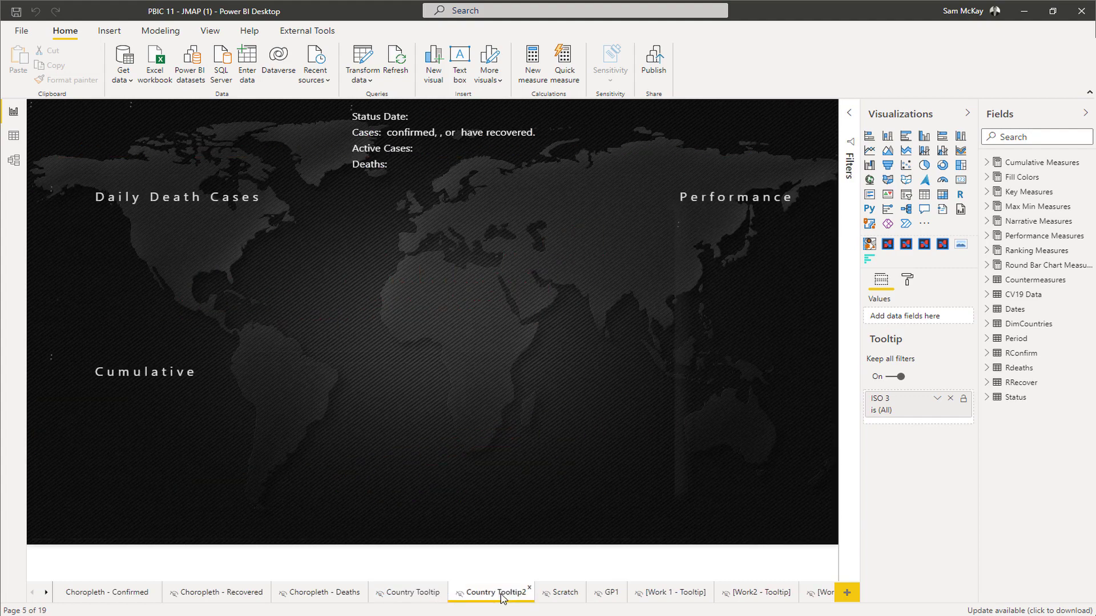
pyautogui.click(565, 594)
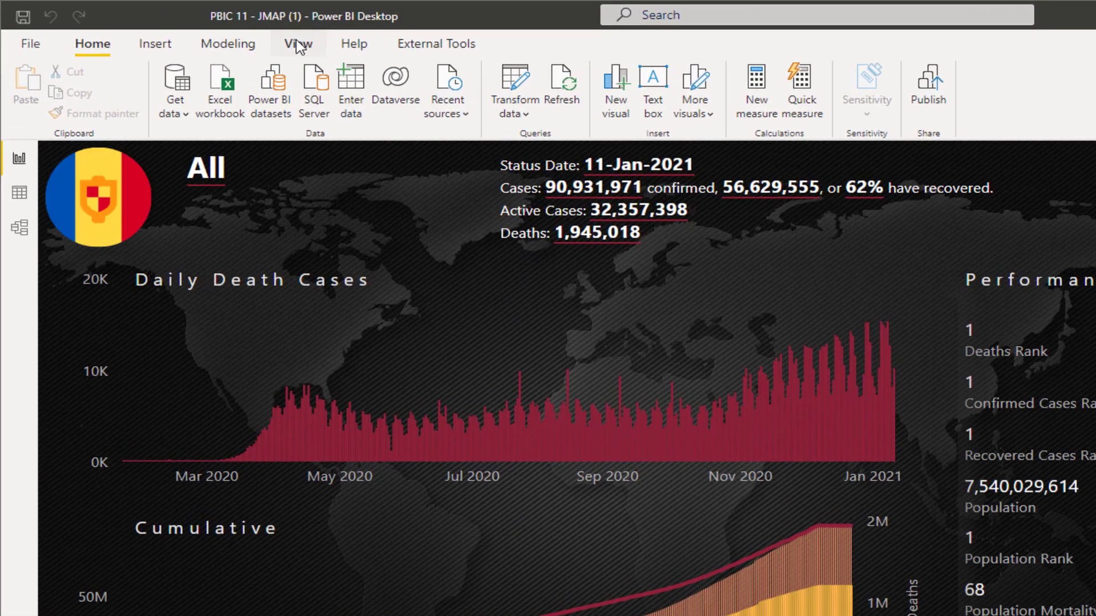
# Step: Set the page view of the Country Tooltip2 page to Actual size
pyautogui.click(299, 46)
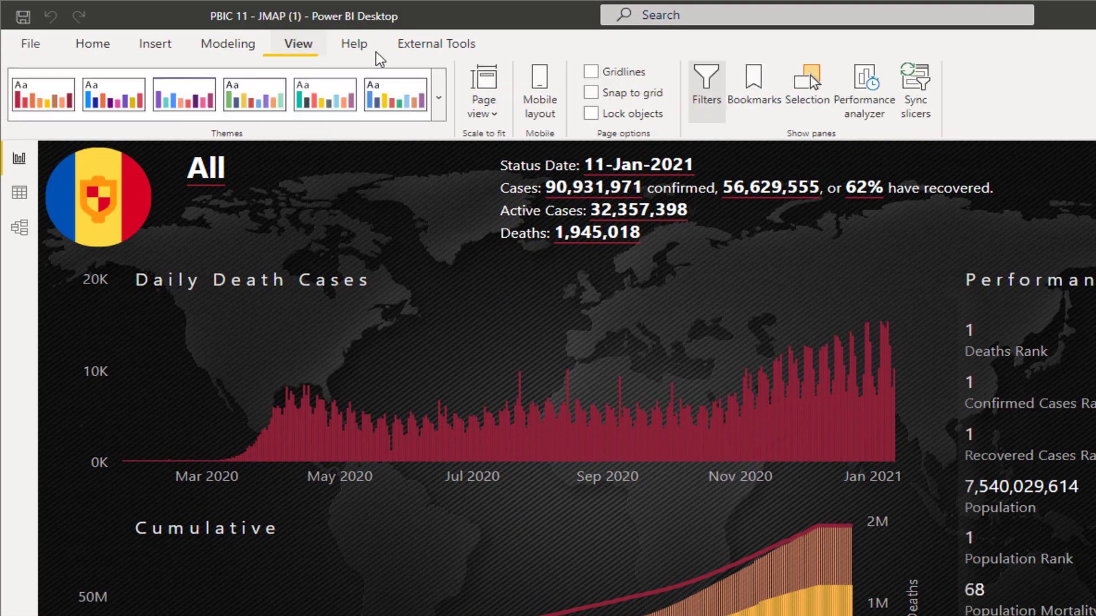
pyautogui.click(482, 115)
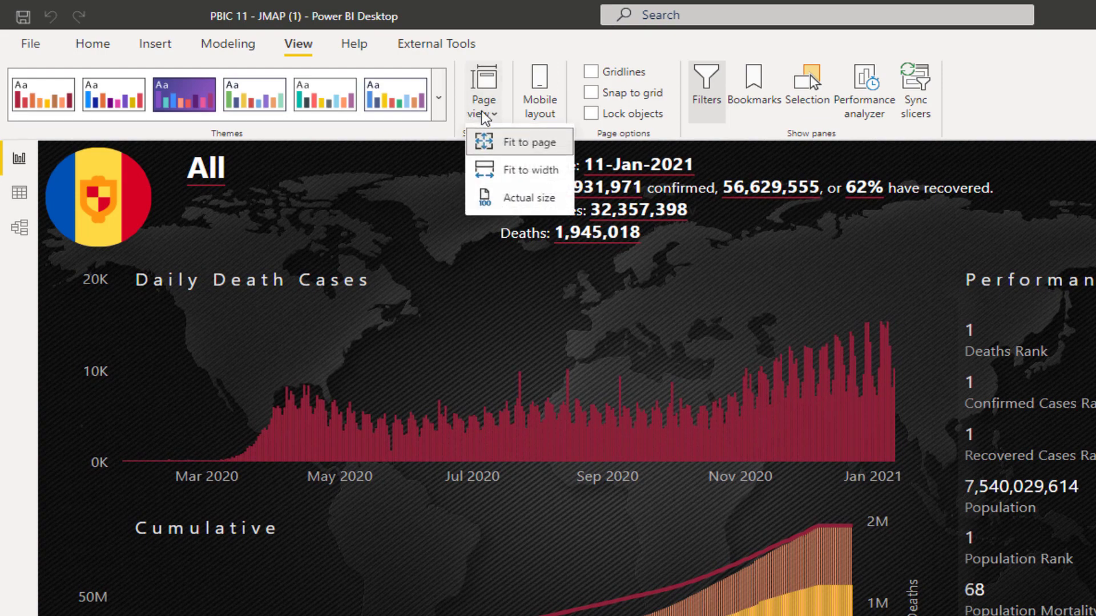
pyautogui.click(521, 199)
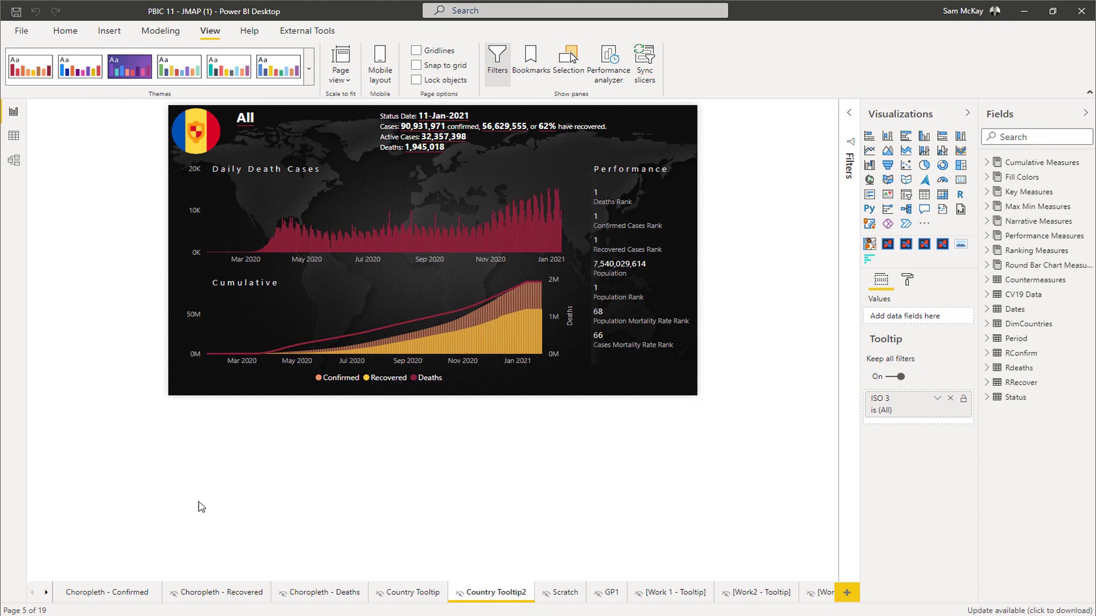
# Step: Show the regression model specification on the Choropleth - Confirmed page and check the map tooltips for Russia and Chad
pyautogui.click(113, 596)
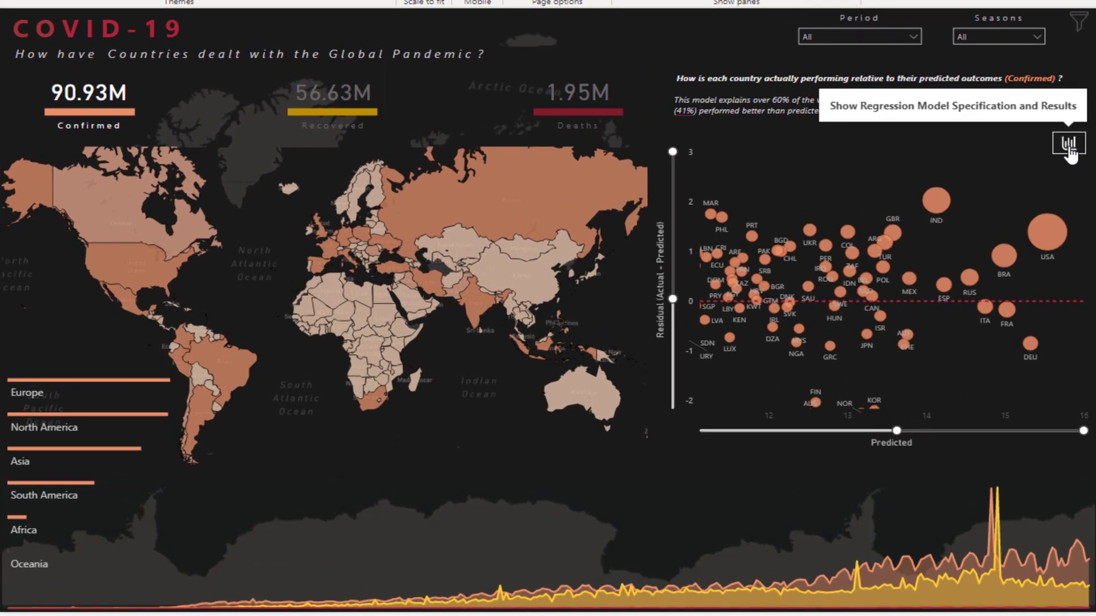
pyautogui.click(1069, 145)
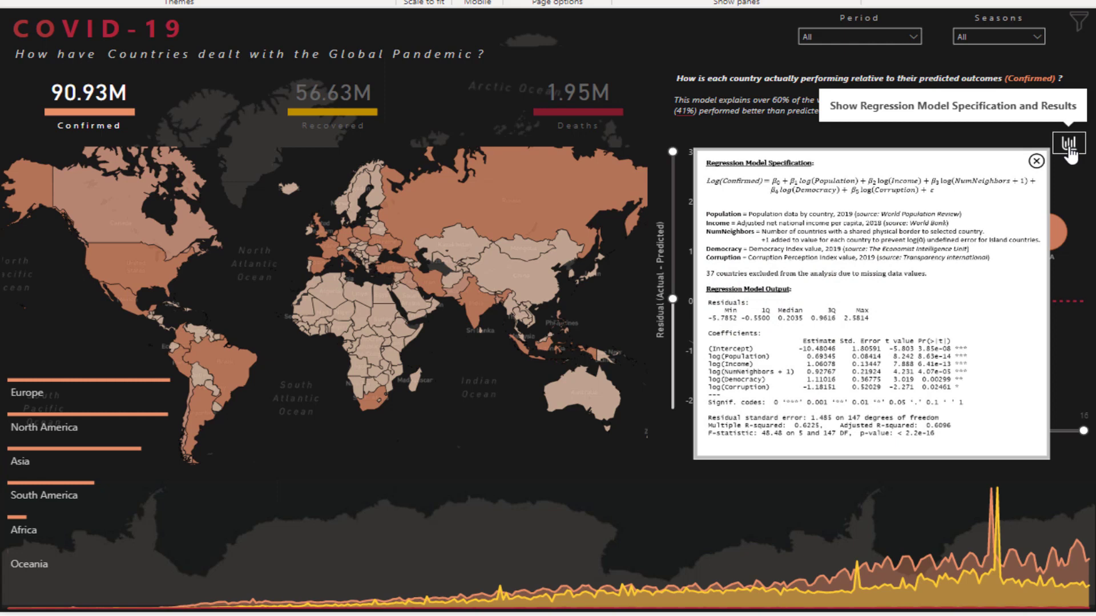
pyautogui.moveTo(506, 212)
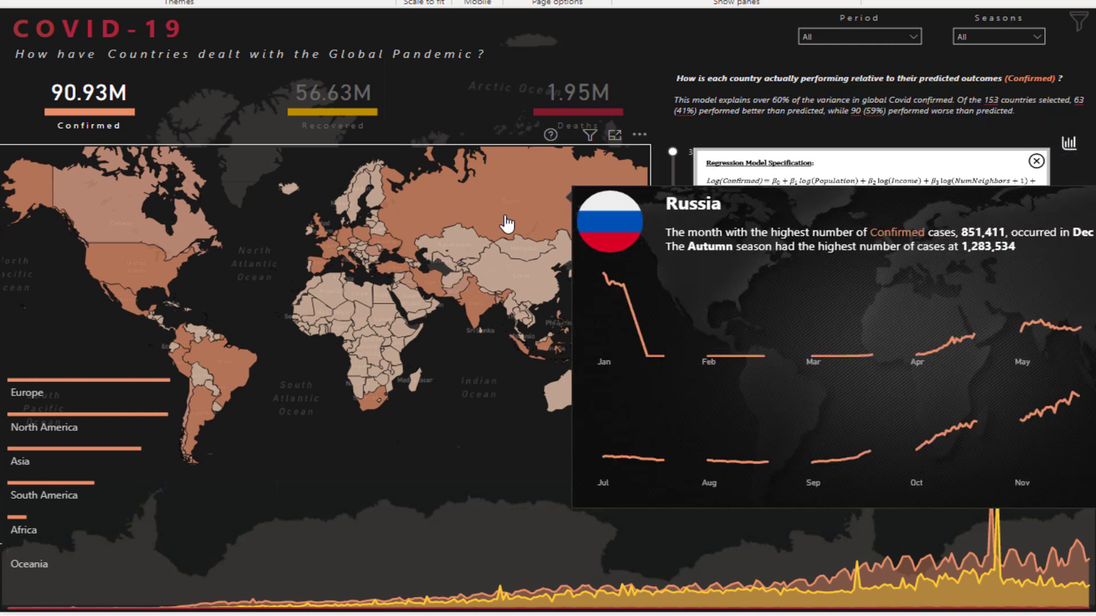
pyautogui.moveTo(359, 331)
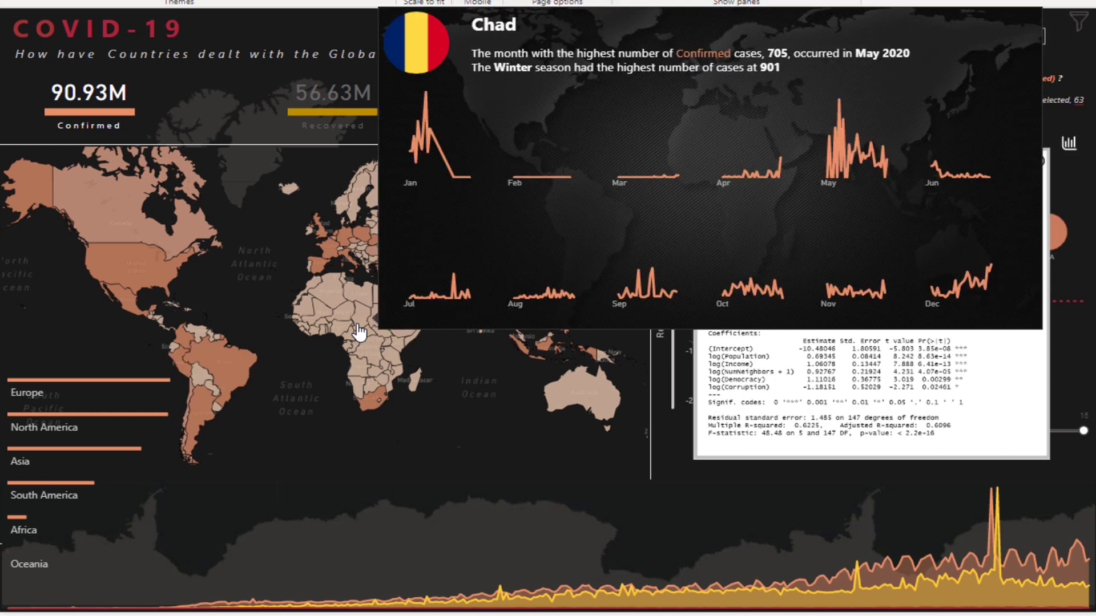
# Step: Select the Recovered navigation button and close the regression model specification pop-up
pyautogui.click(1067, 148)
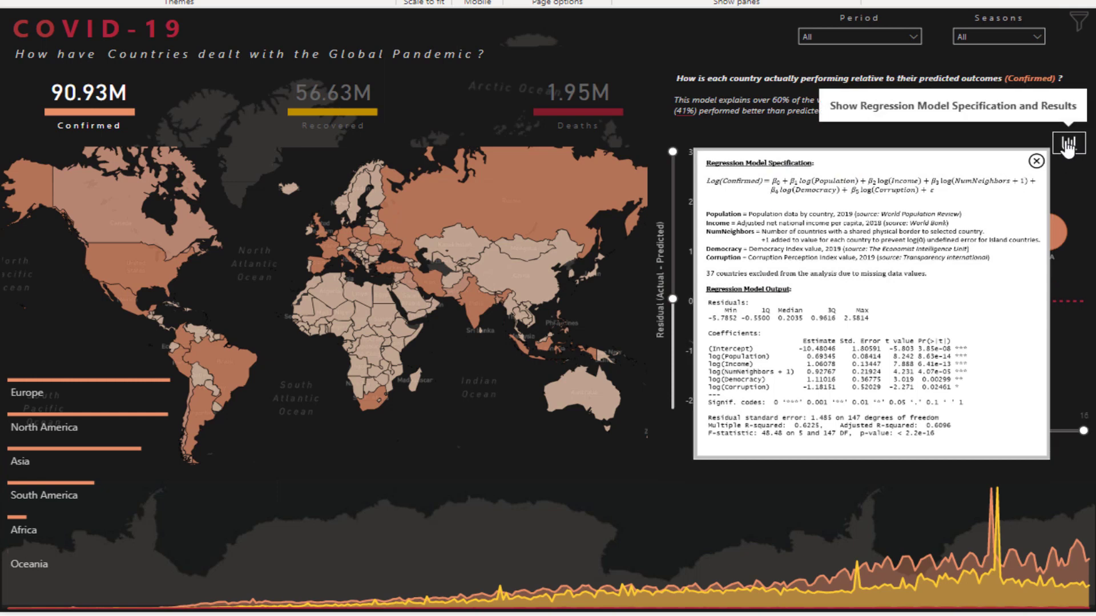
pyautogui.moveTo(586, 145)
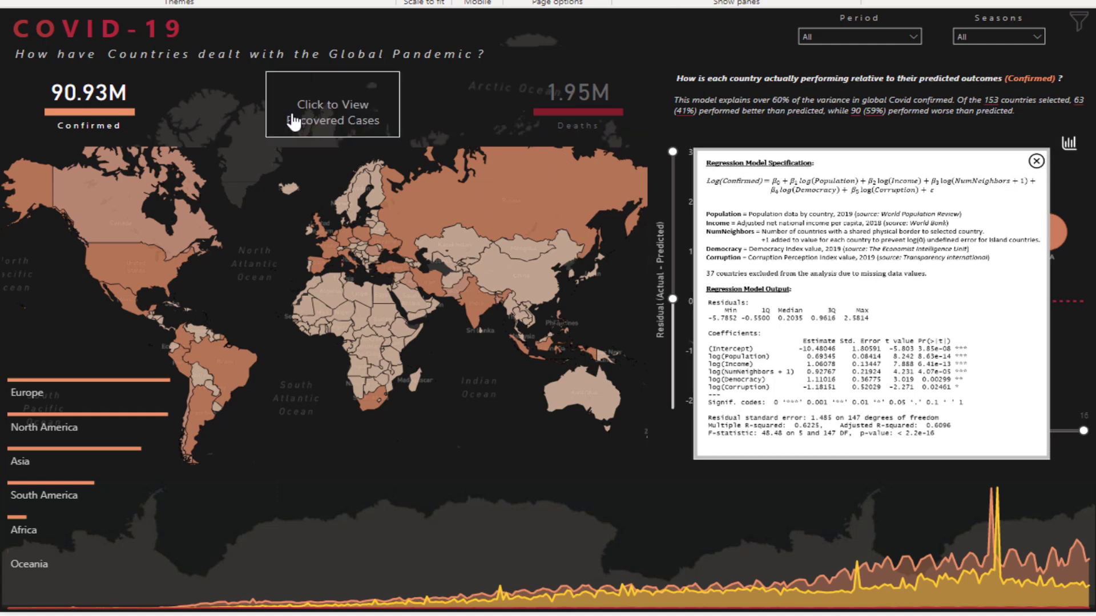
pyautogui.click(399, 129)
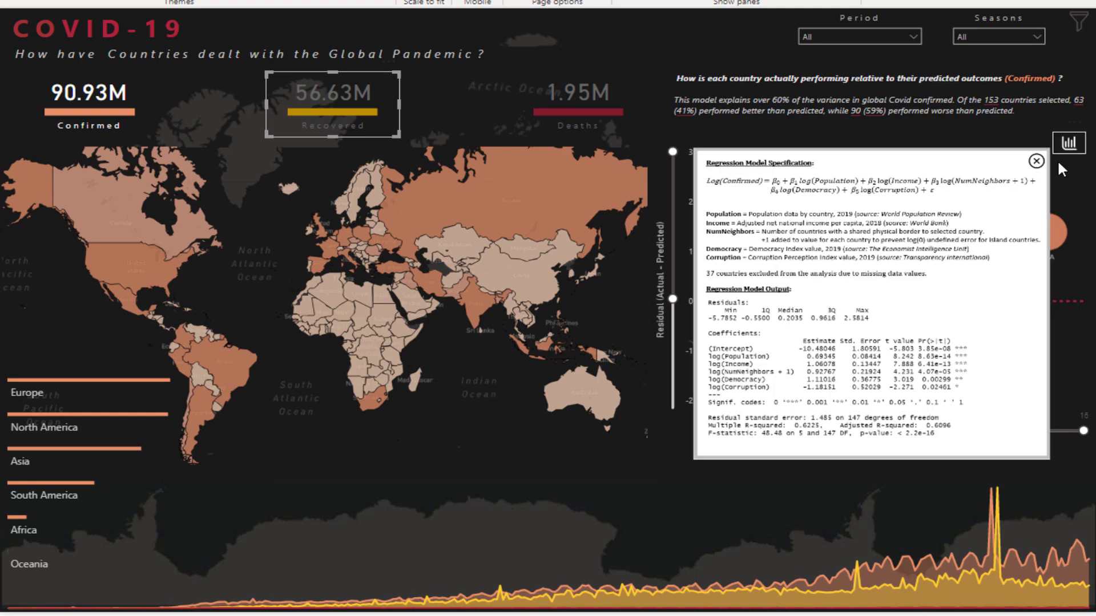
pyautogui.keyDown('ctrl'); pyautogui.click(1036, 163); pyautogui.keyUp('ctrl')
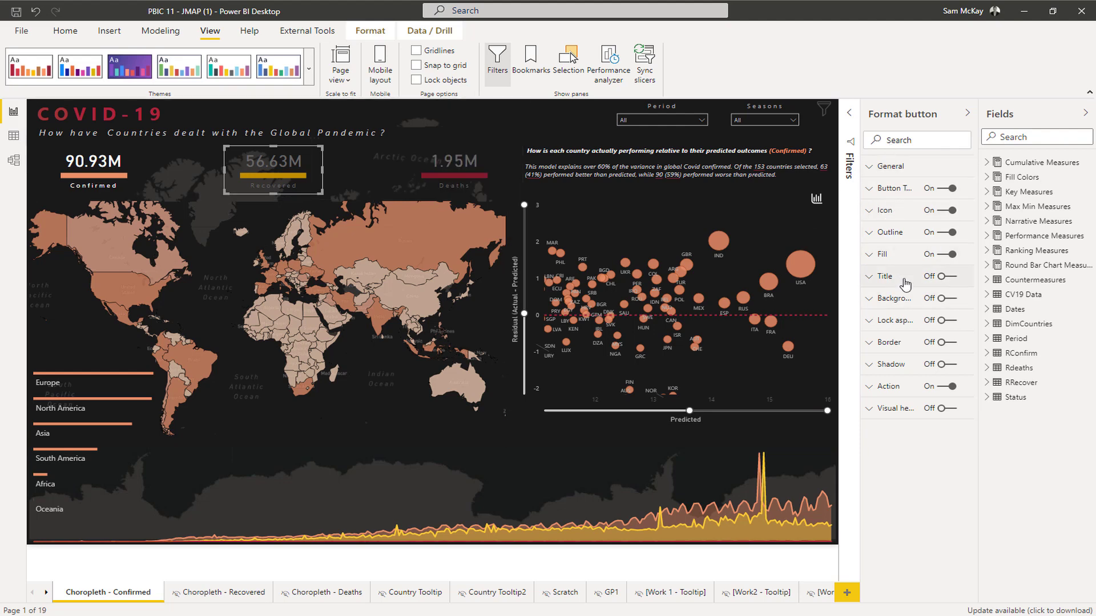
# Step: Widen the button formatting area and check the action type and destination of the Recovered button
pyautogui.moveTo(861, 122); pyautogui.dragTo(793, 130)
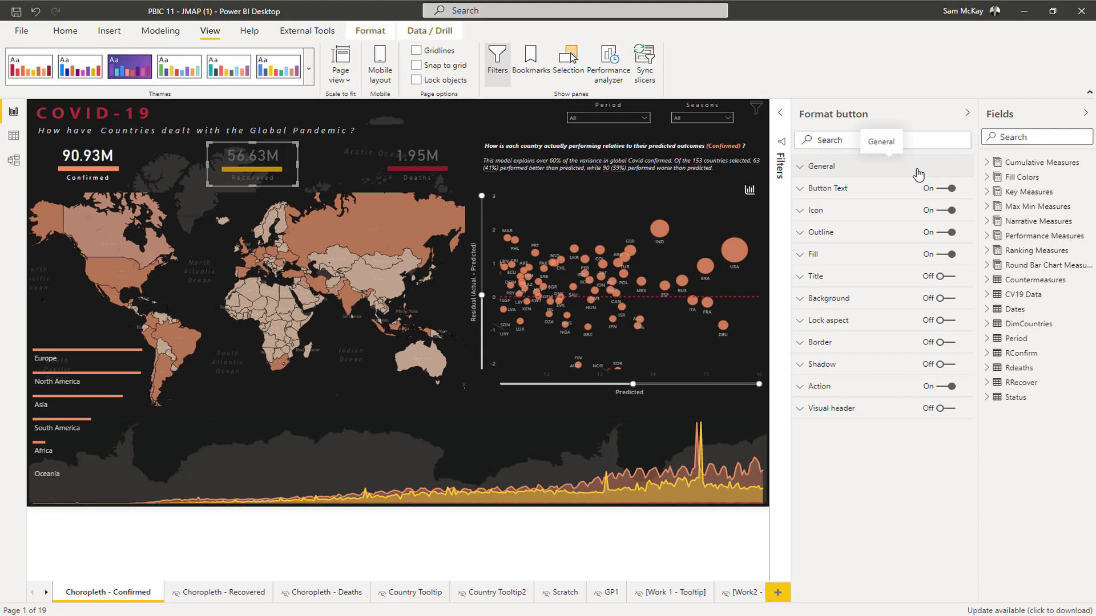
pyautogui.click(801, 389)
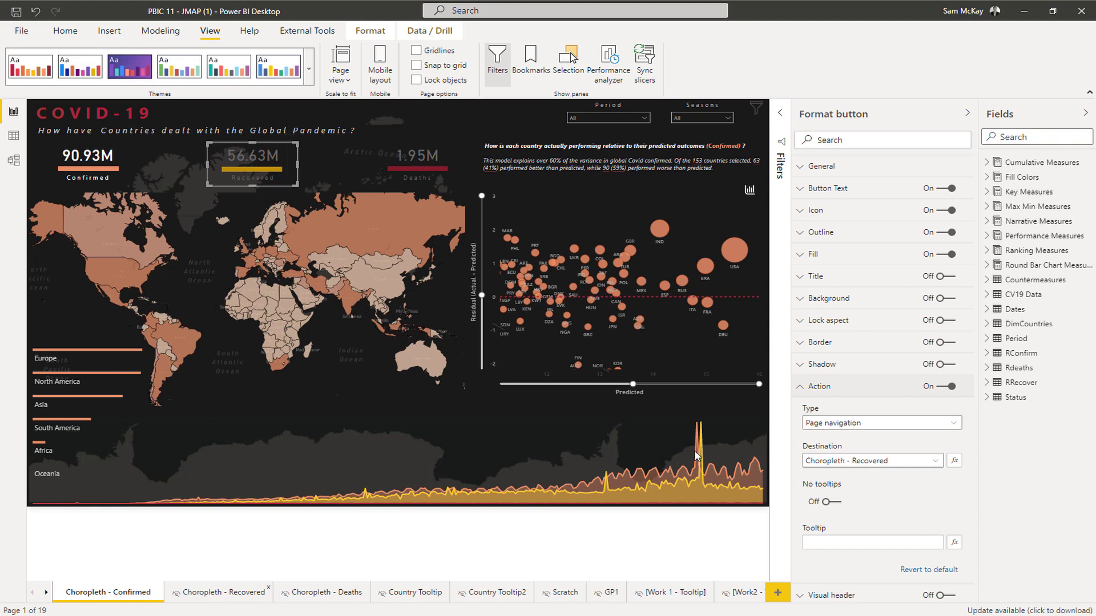
pyautogui.click(800, 386)
# Step: Check the Deaths button's action settings and the available action types, and collapse the button formatting area
pyautogui.click(404, 174)
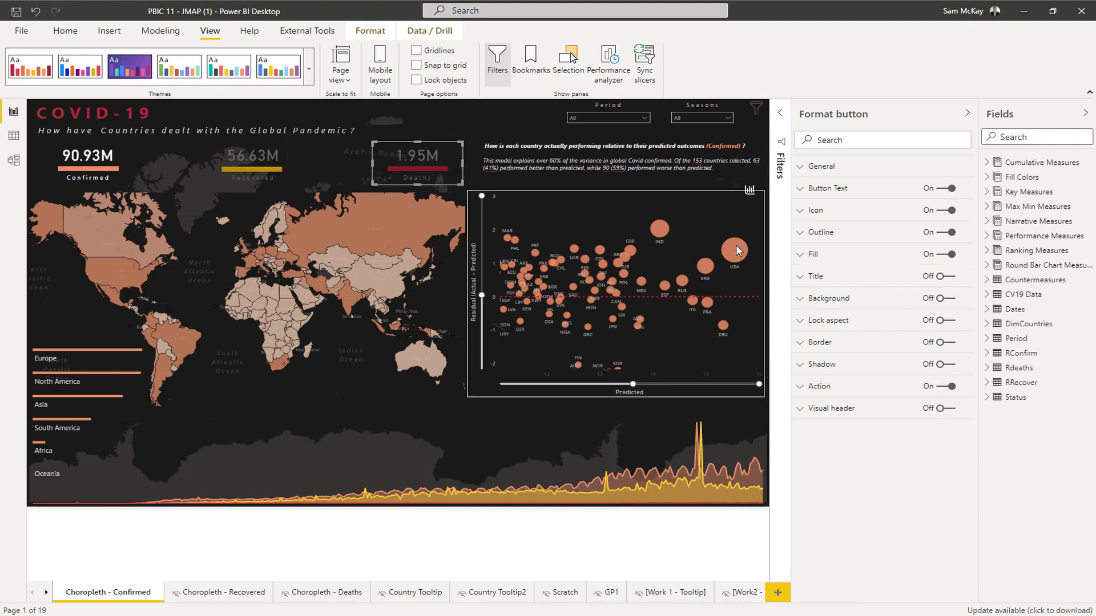
pyautogui.click(799, 386)
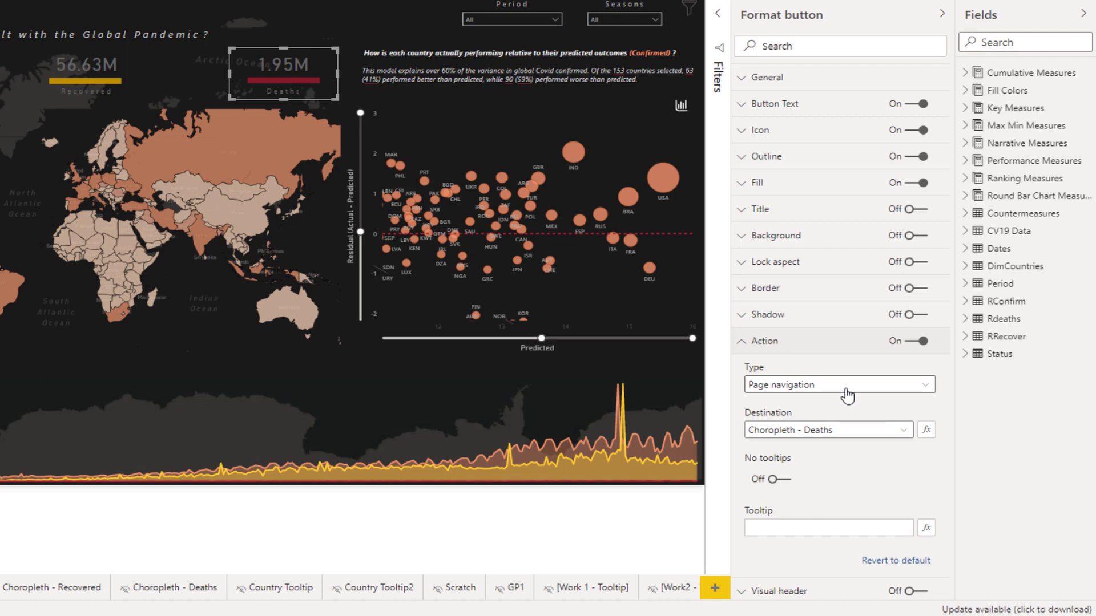
pyautogui.click(845, 390)
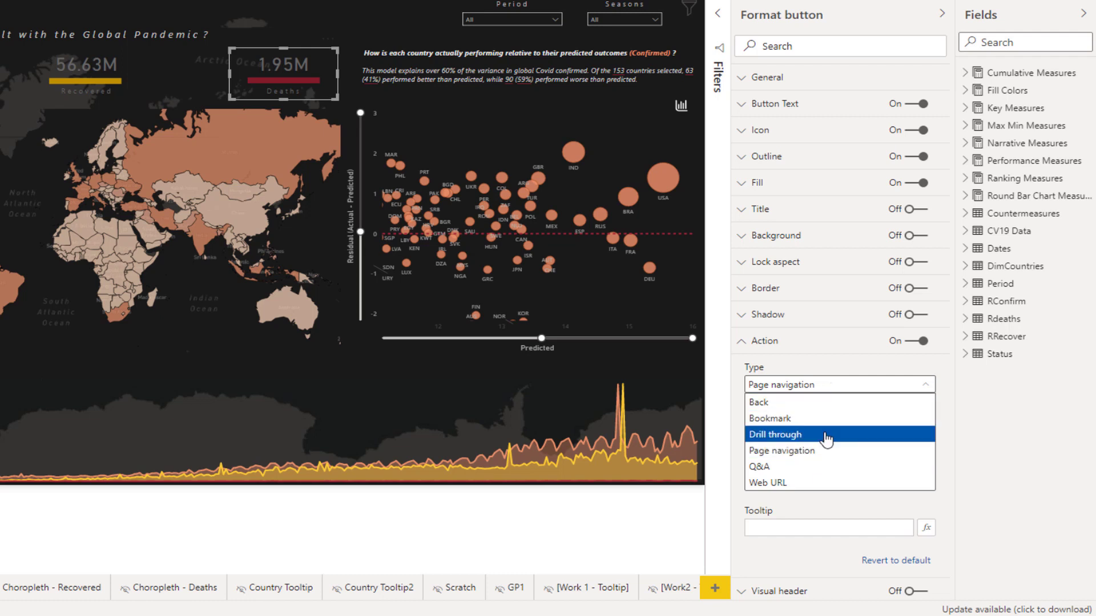
pyautogui.click(847, 364)
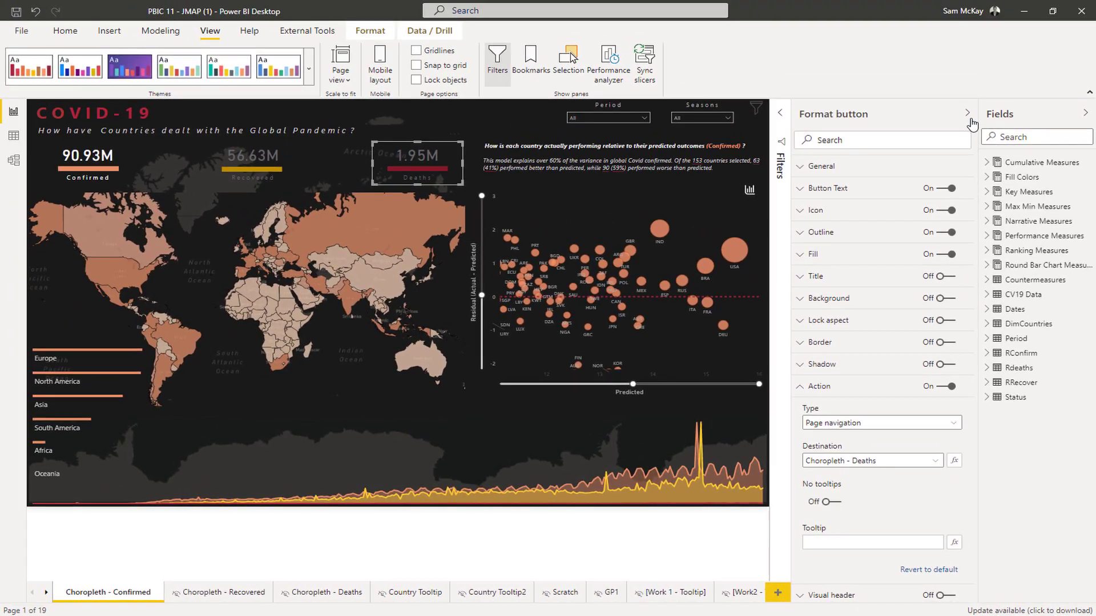
pyautogui.click(968, 114)
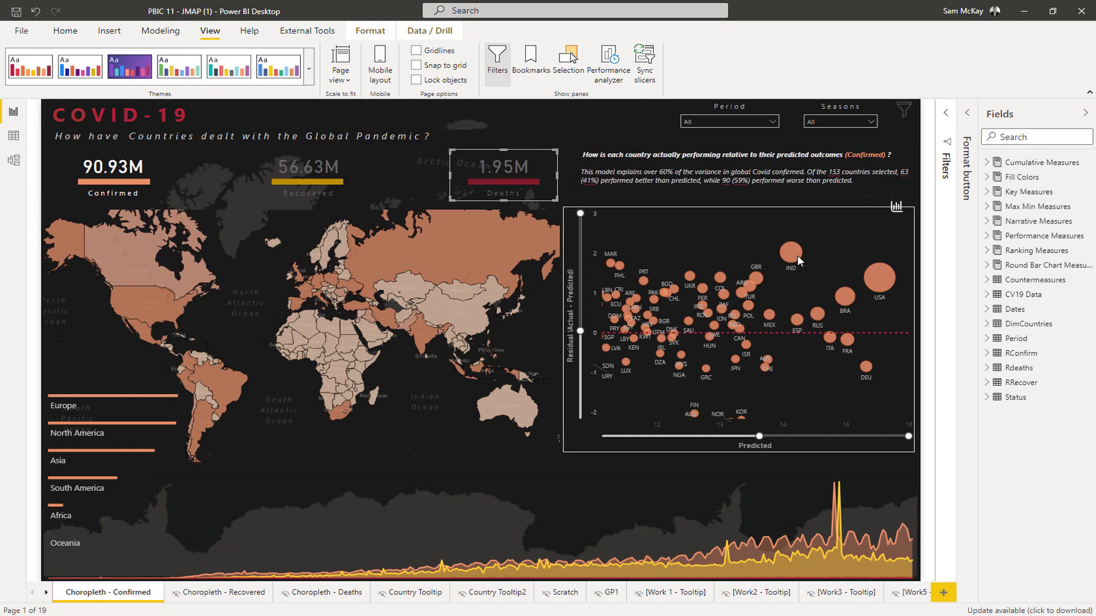
# Step: Display the report's bookmarks and apply the Show R Results - Deaths bookmark
pyautogui.moveTo(789, 255)
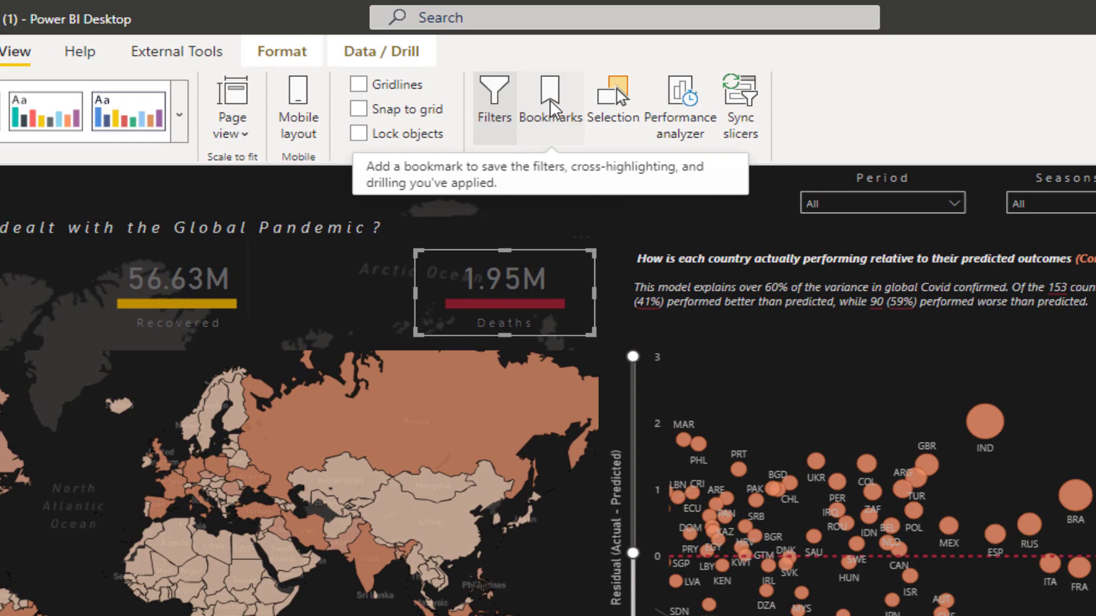
pyautogui.click(550, 105)
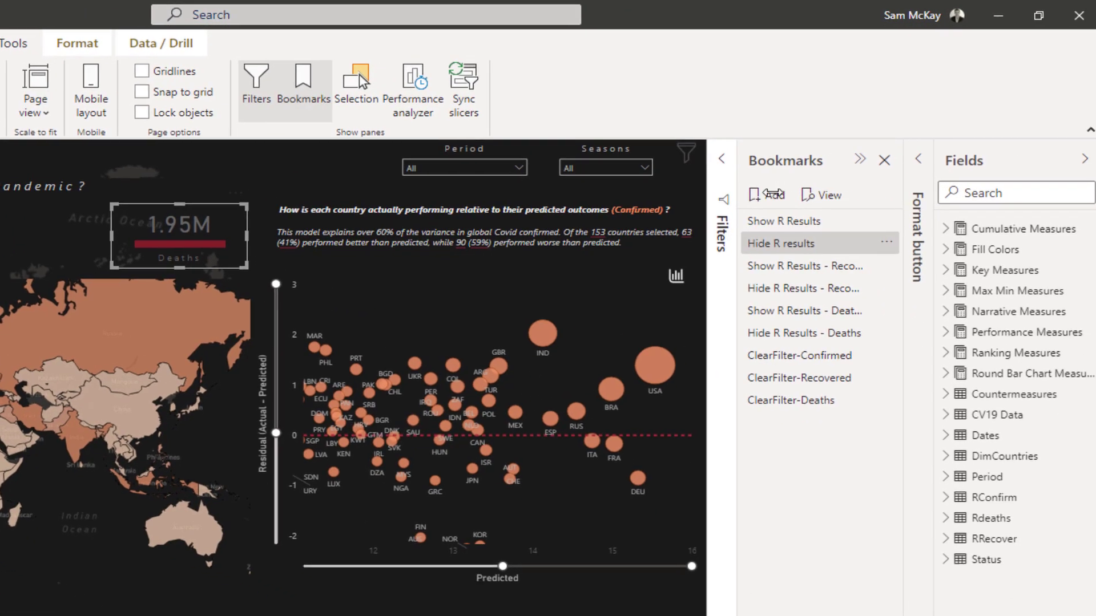
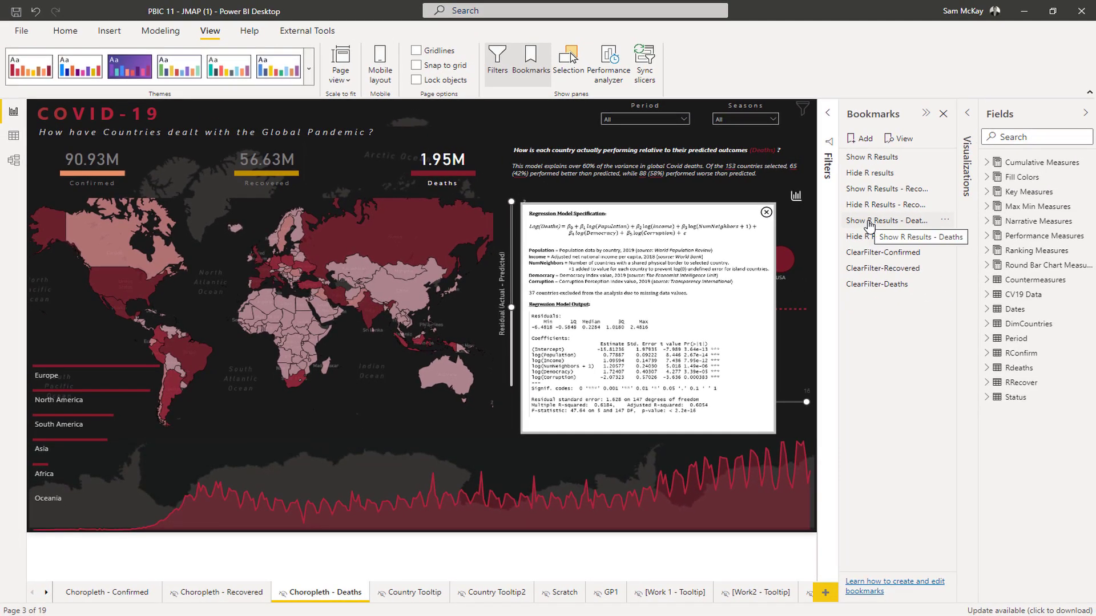
pyautogui.click(868, 222)
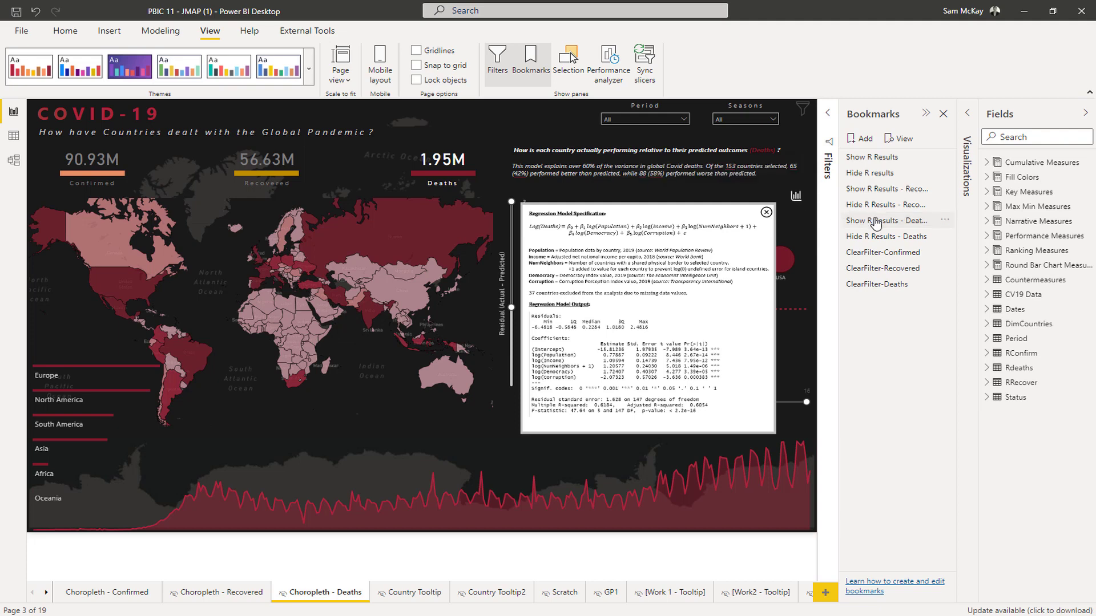
# Step: Examine the bookmark action assigned to the chart icon on the Choropleth - Deaths page, and collapse the image formatting
pyautogui.click(806, 201)
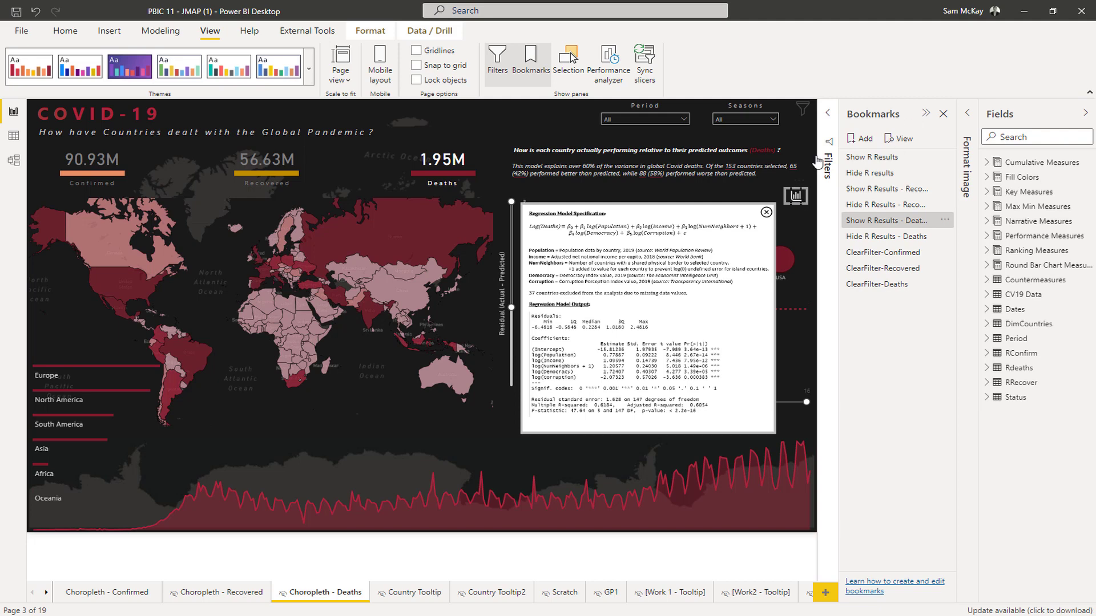
pyautogui.click(965, 127)
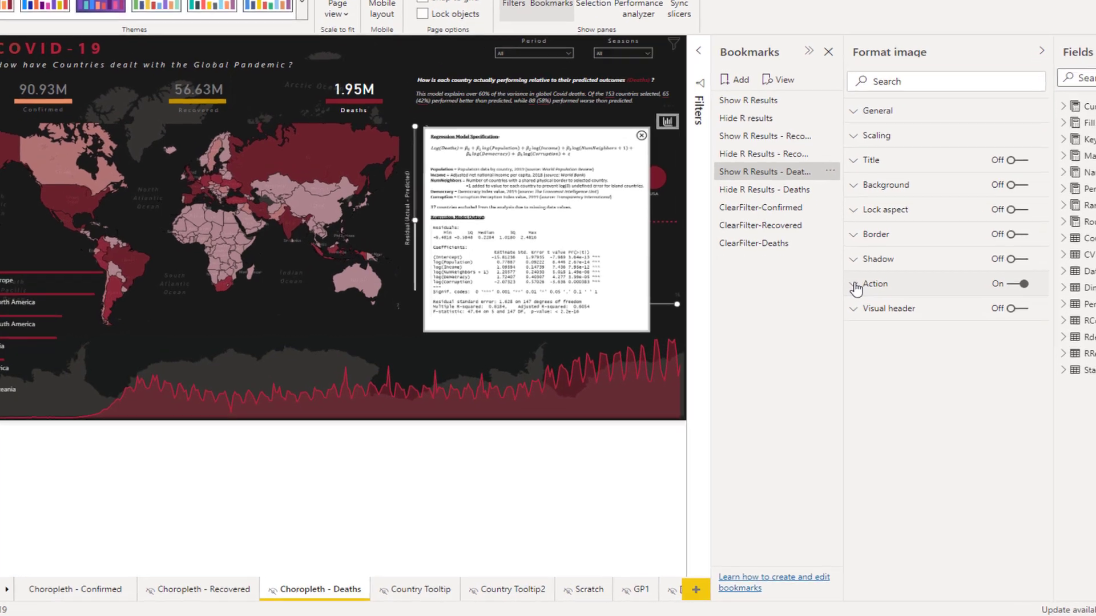
pyautogui.click(800, 320)
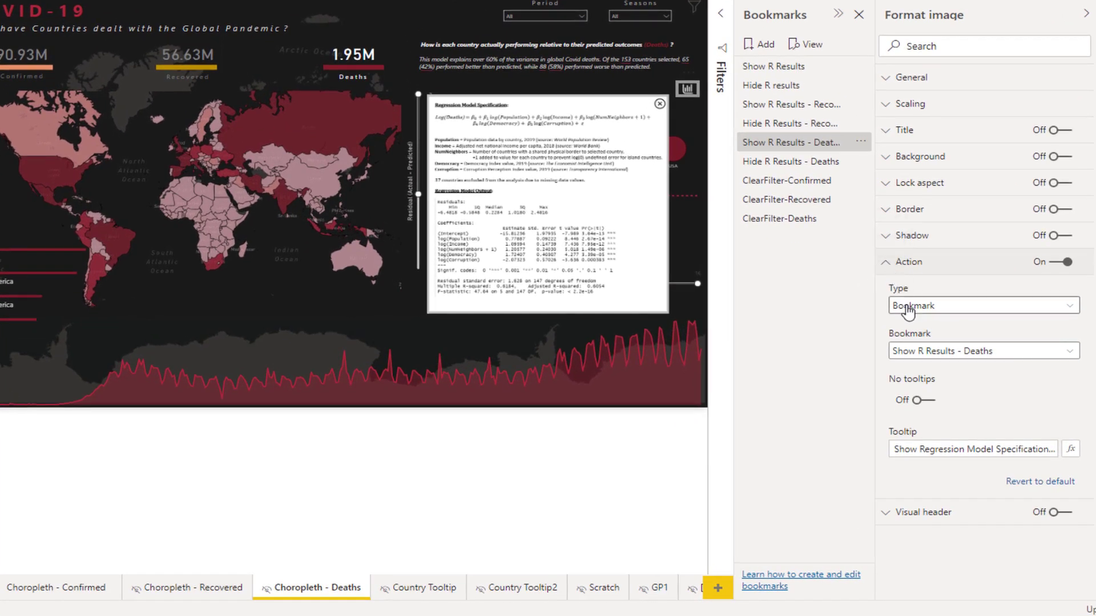
pyautogui.click(776, 148)
pyautogui.click(1084, 16)
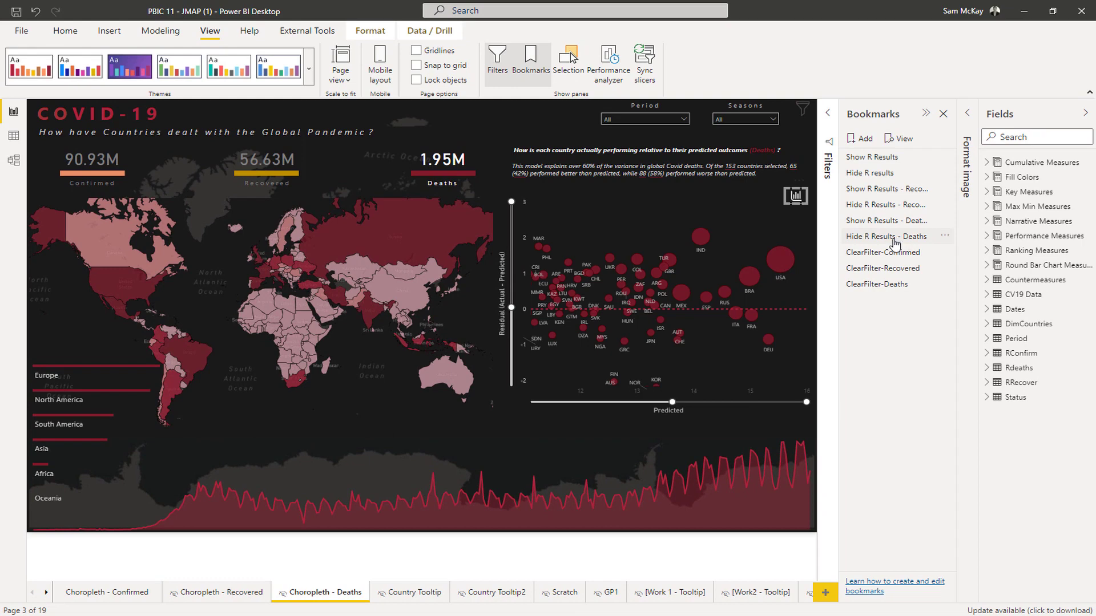
# Step: Apply the Hide R Results - Deaths, ClearFilter-Confirmed and ClearFilter-Recovered bookmarks in turn
pyautogui.click(898, 243)
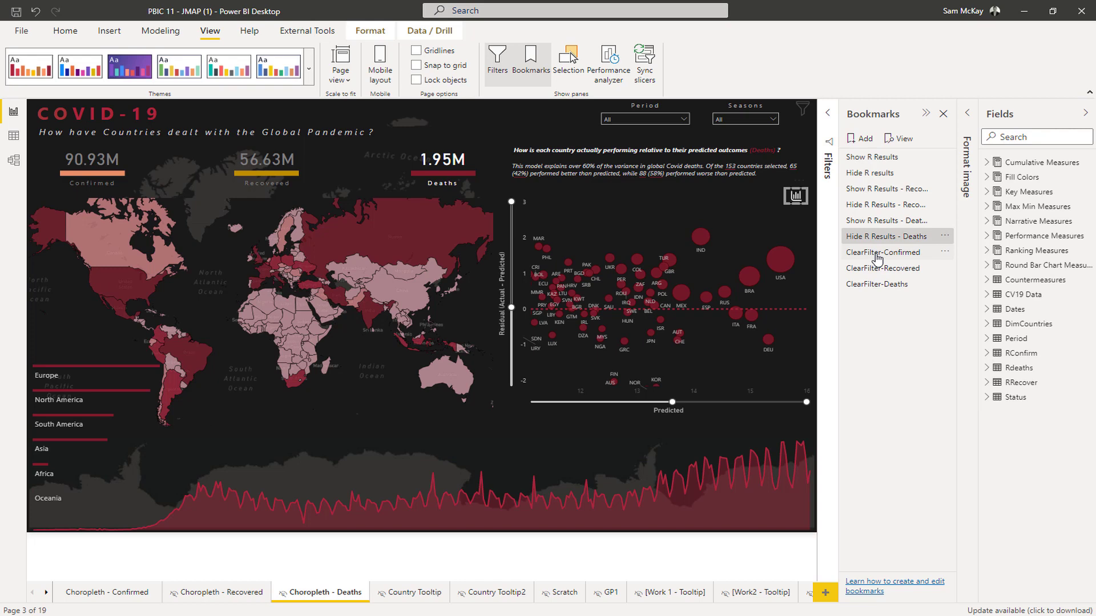
pyautogui.click(877, 258)
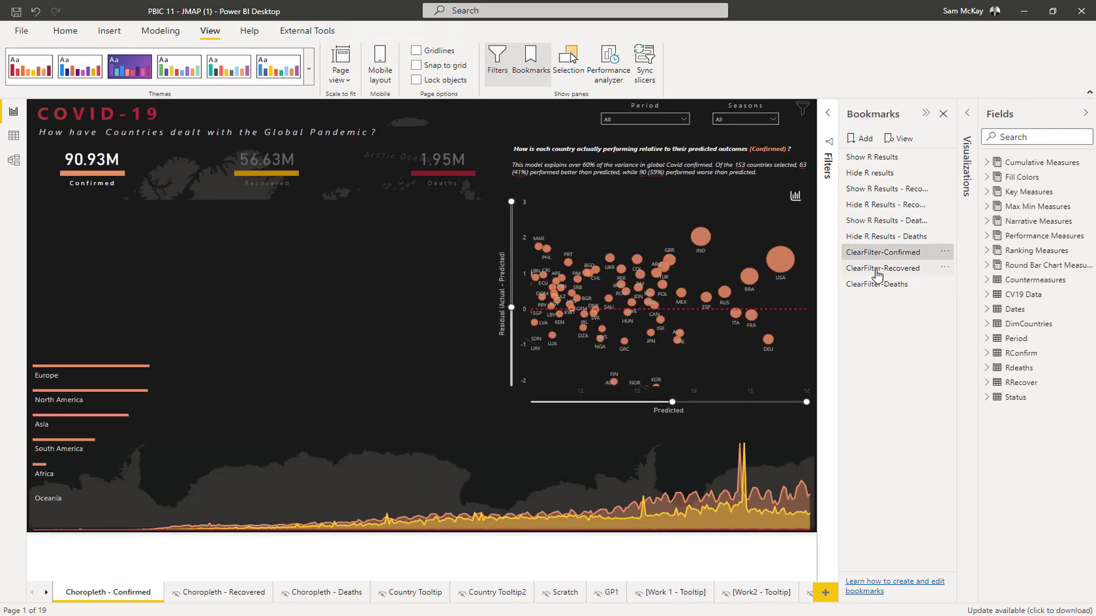
pyautogui.click(878, 273)
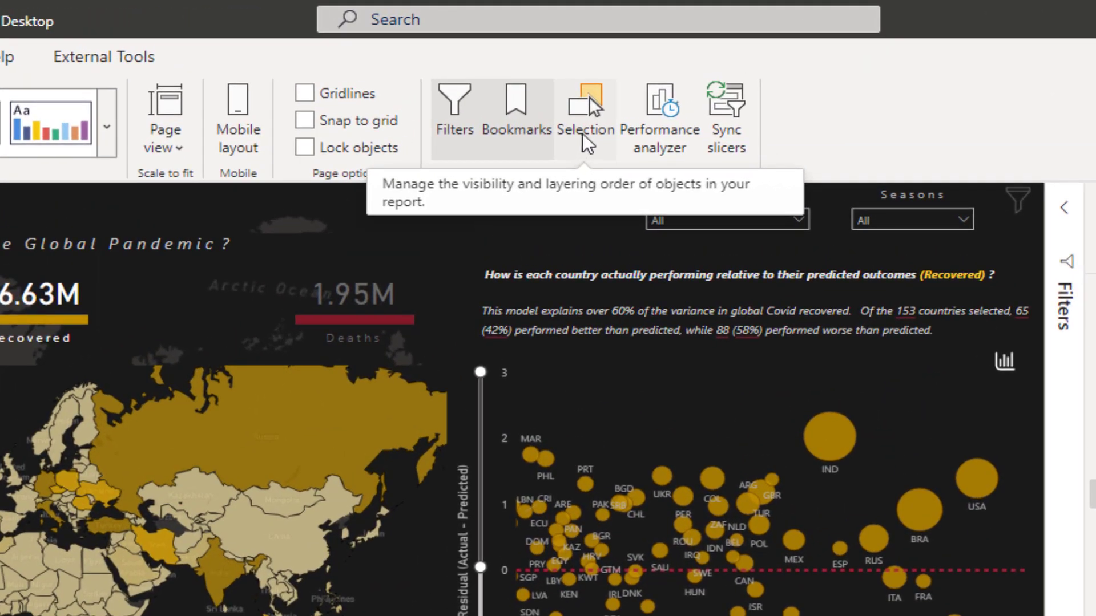
# Step: Display the page's object list and compare object visibility under the Hide R results bookmark and the Recovered page's Show R Results bookmark
pyautogui.click(607, 114)
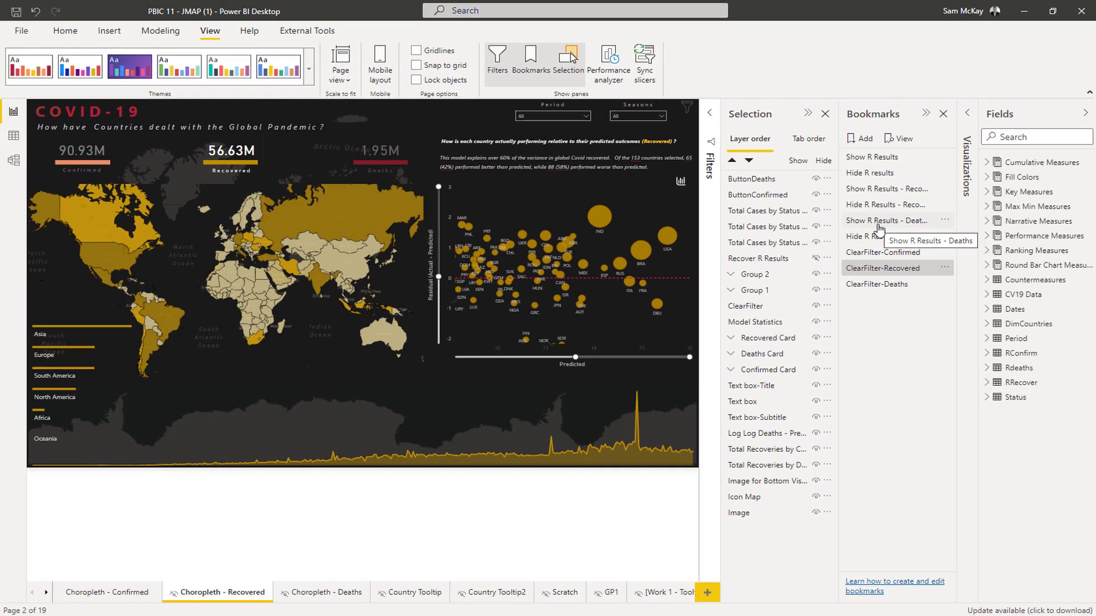
pyautogui.click(877, 172)
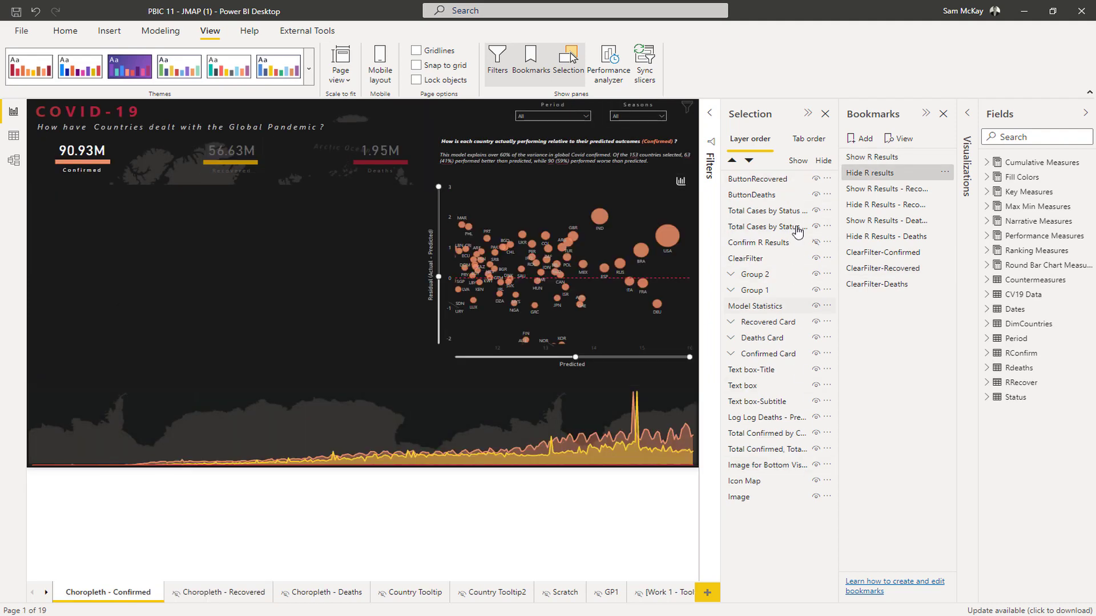
pyautogui.click(891, 189)
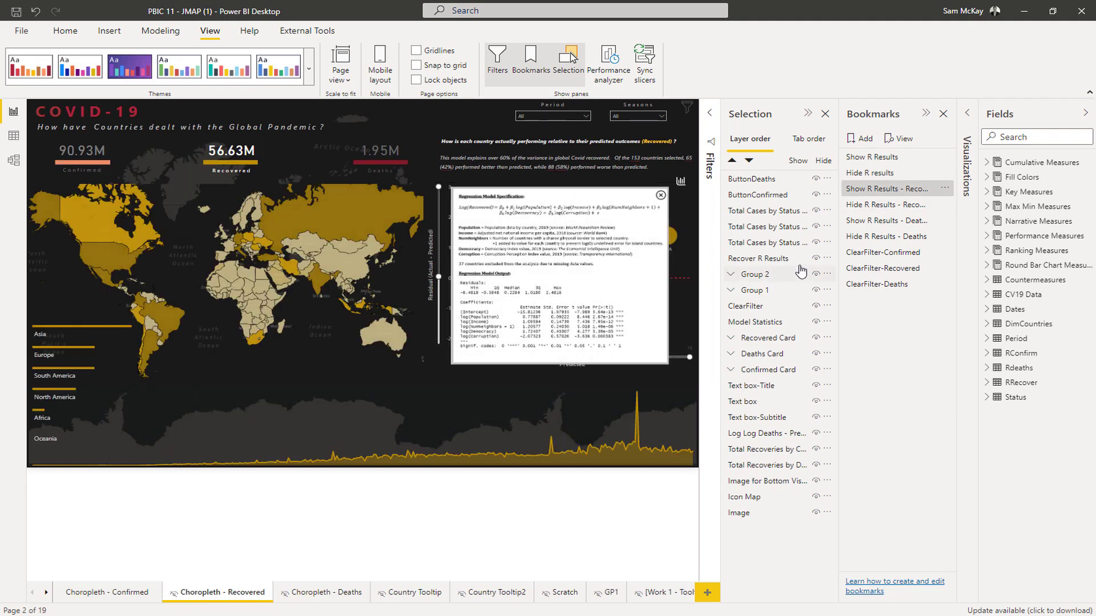
pyautogui.click(866, 173)
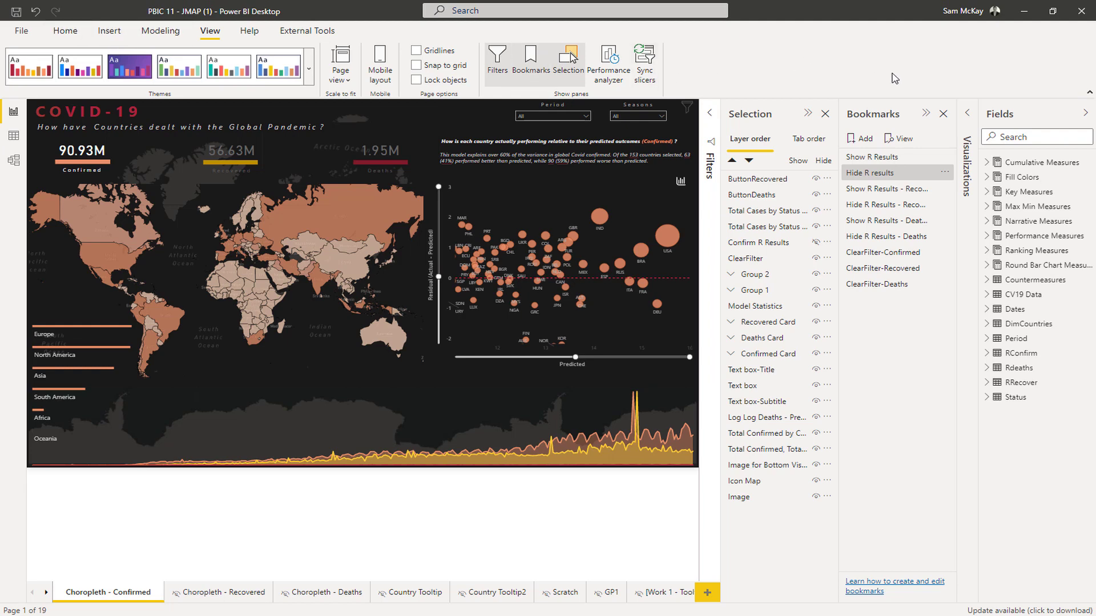
pyautogui.click(910, 178)
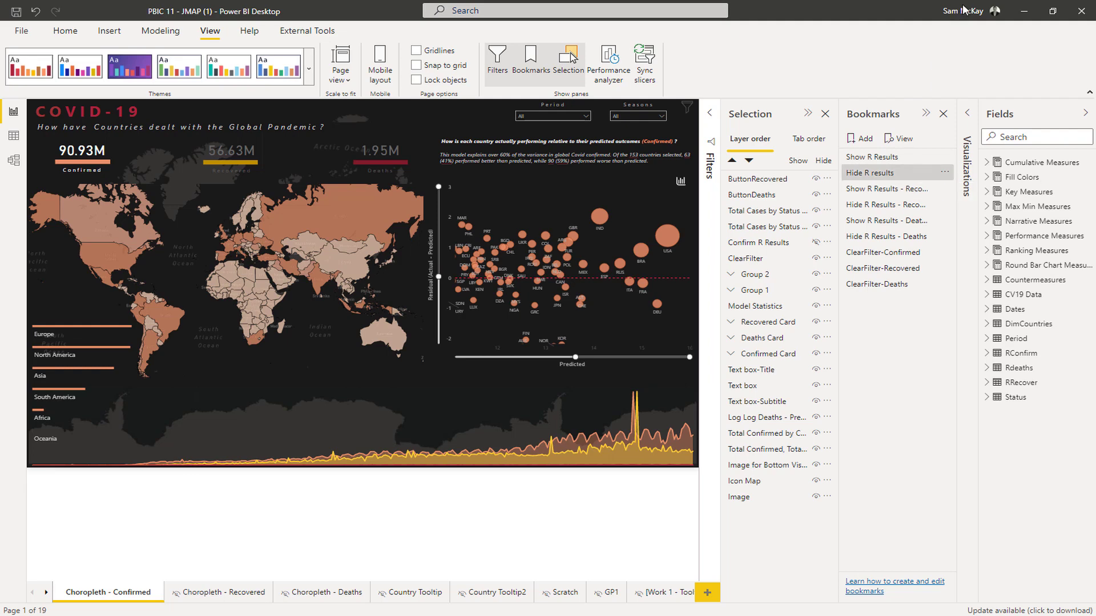
# Step: Switch to the PBIC 14 emergency services report and view its Main - timeline and INS: times pages
pyautogui.click(1024, 15)
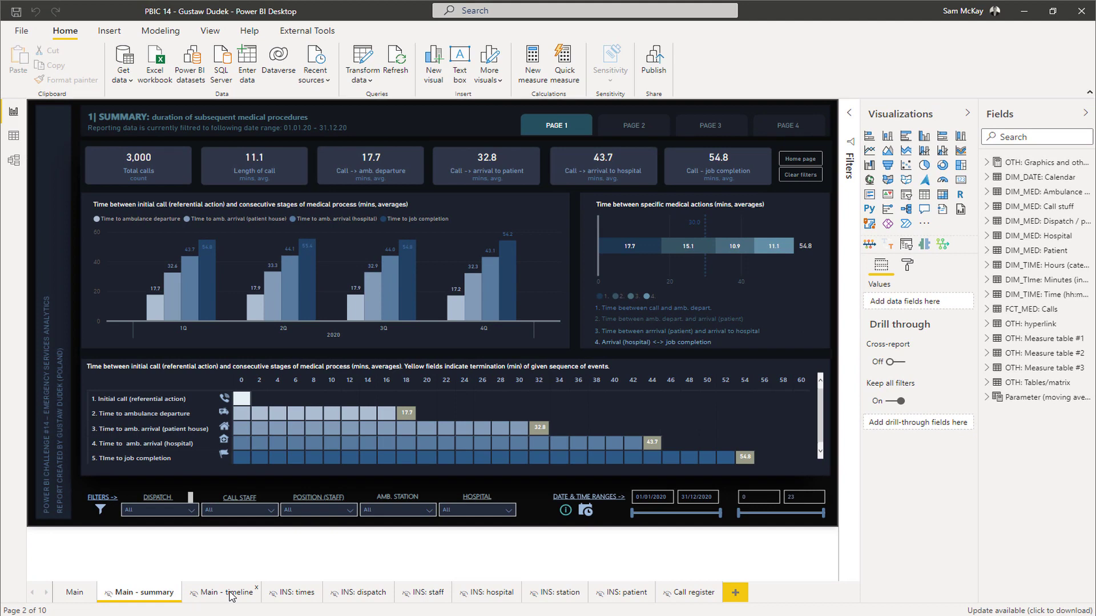
pyautogui.click(231, 593)
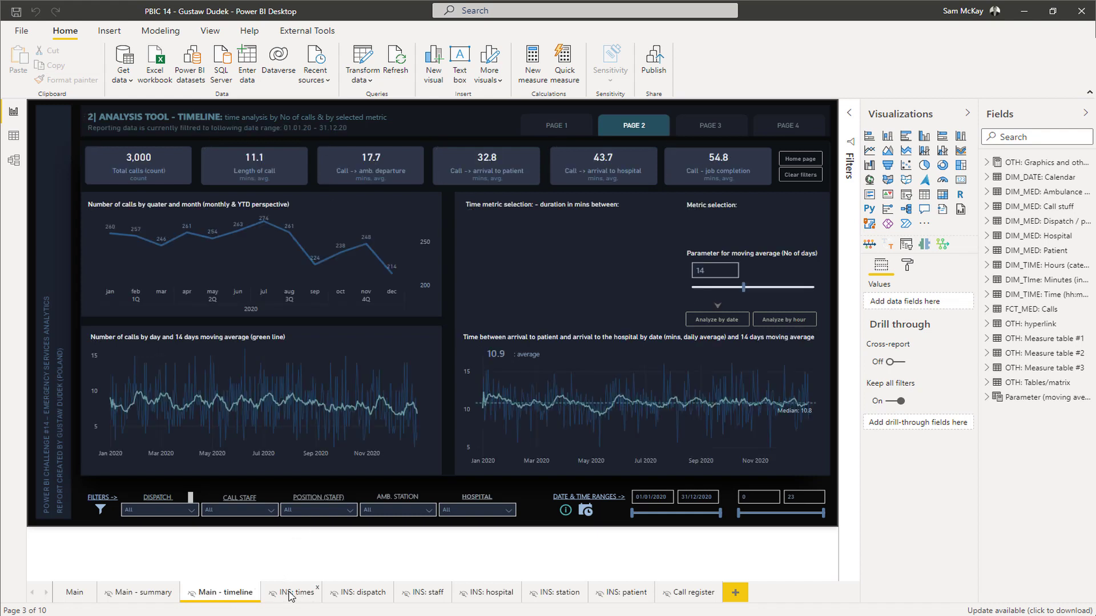
pyautogui.keyDown('ctrl'); pyautogui.click(708, 129); pyautogui.keyUp('ctrl')
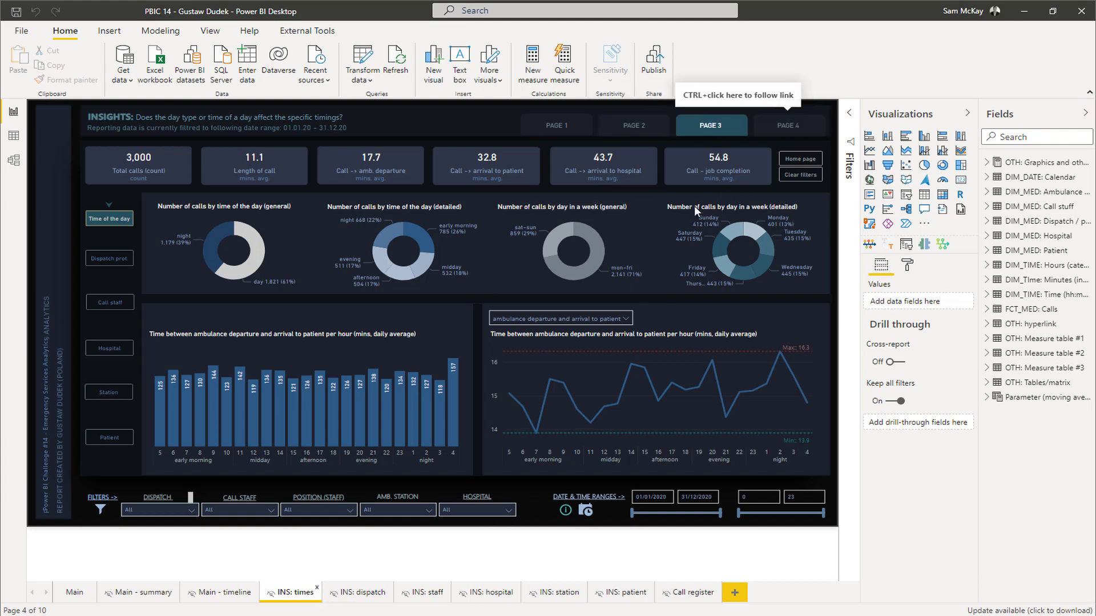
pyautogui.moveTo(690, 206)
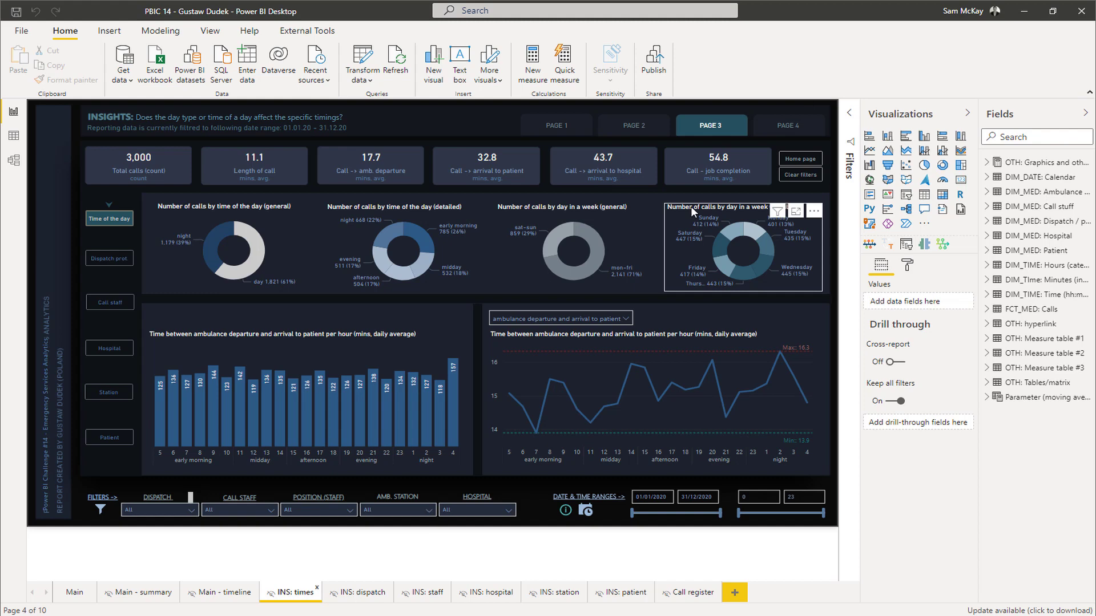
# Step: View the INS: dispatch page and follow its Call staff button to the staff insights page
pyautogui.click(344, 588)
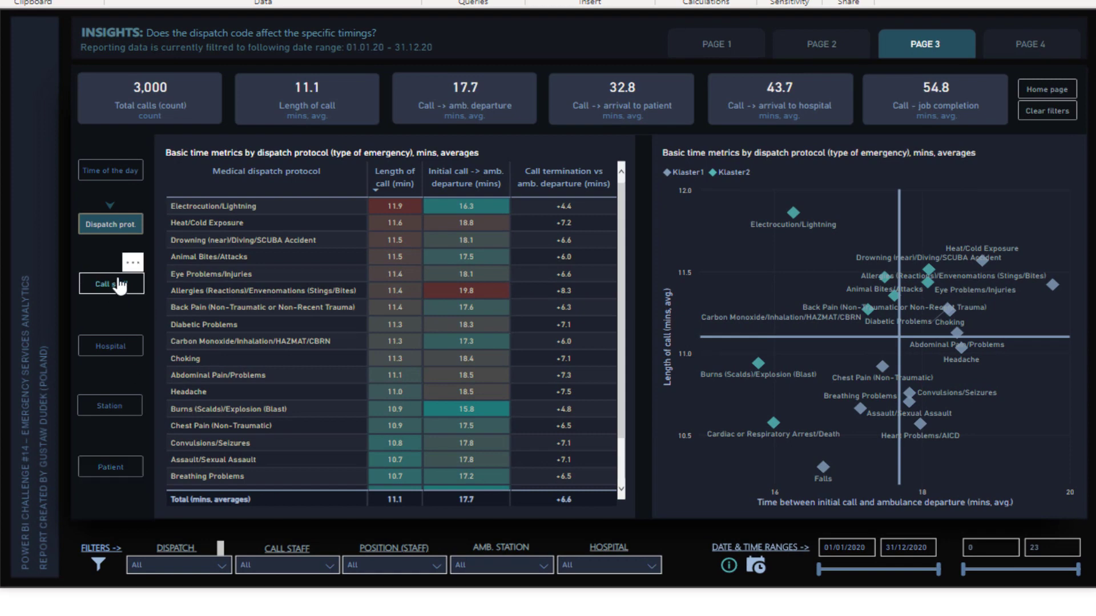
pyautogui.click(120, 285)
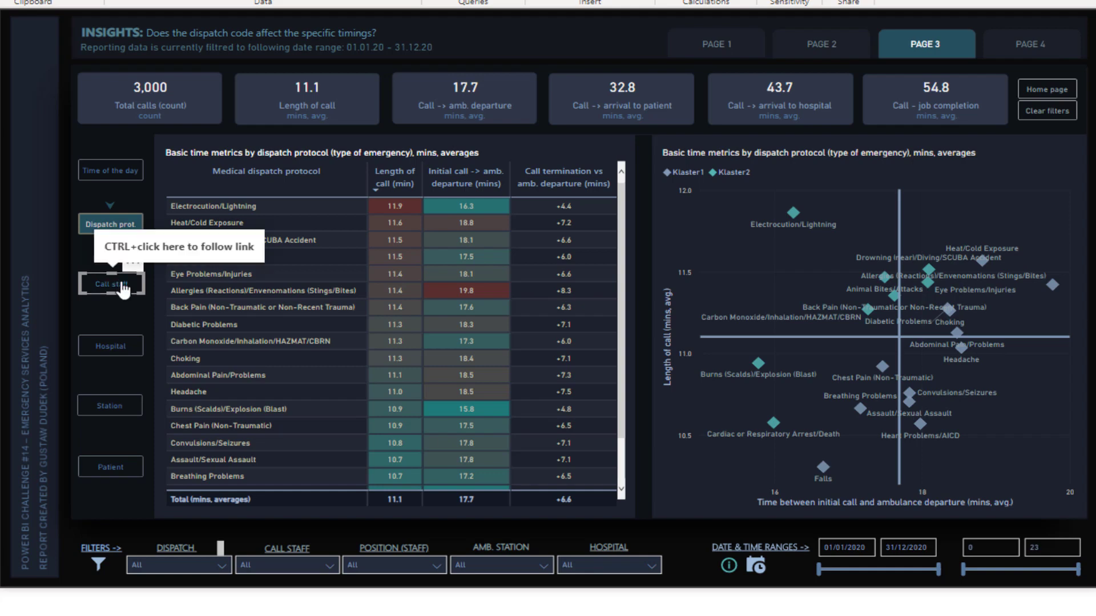
pyautogui.keyDown('ctrl'); pyautogui.click(121, 285); pyautogui.keyUp('ctrl')
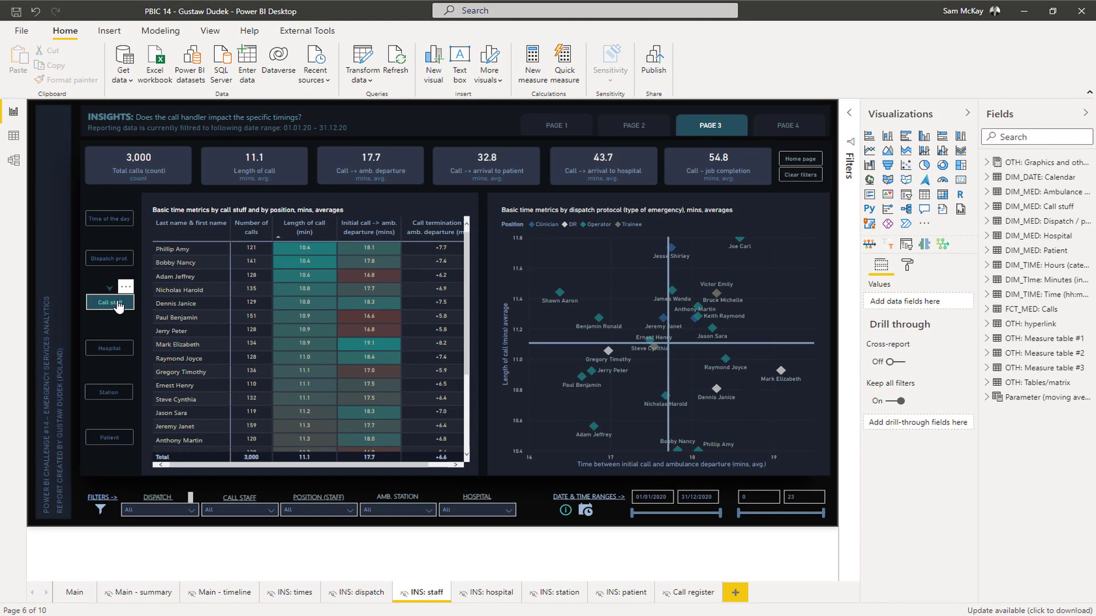
# Step: Look through the hospital, station and patient insights pages, and return to the Main page
pyautogui.click(495, 593)
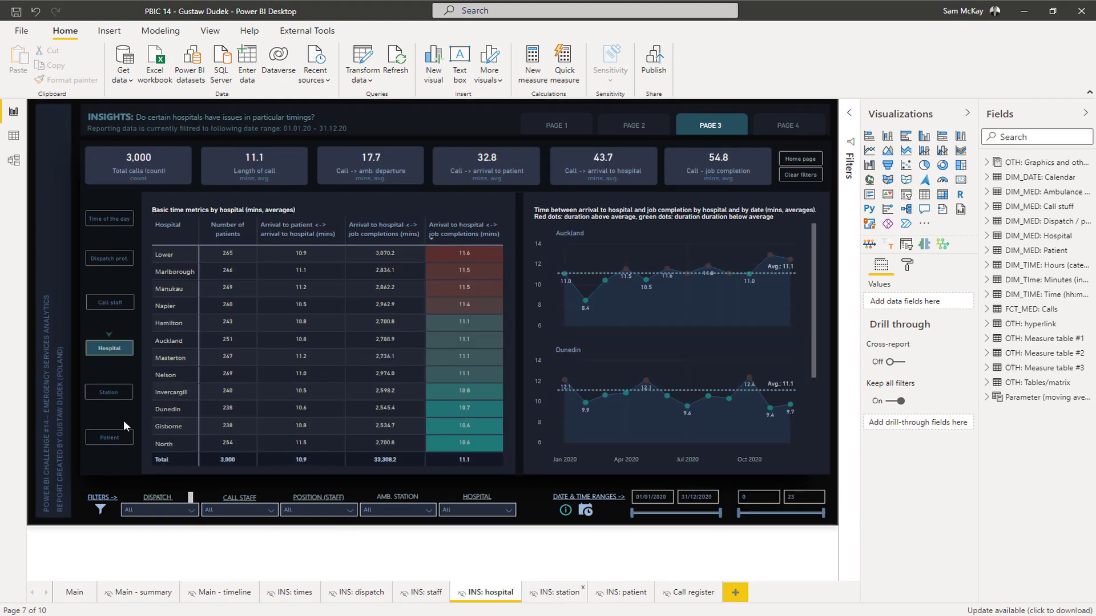
pyautogui.click(559, 594)
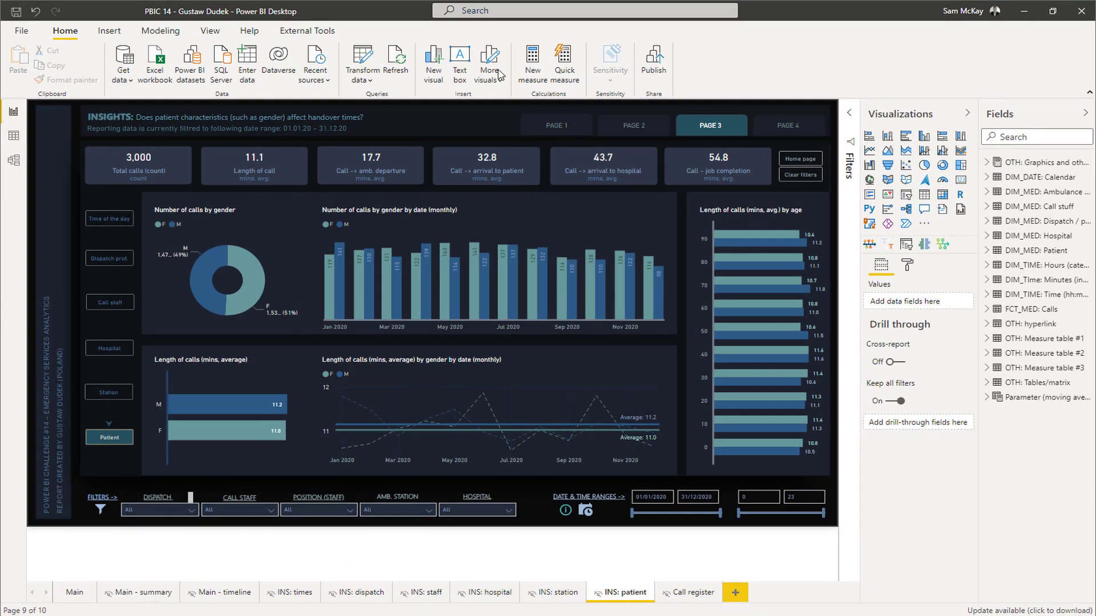
pyautogui.click(67, 593)
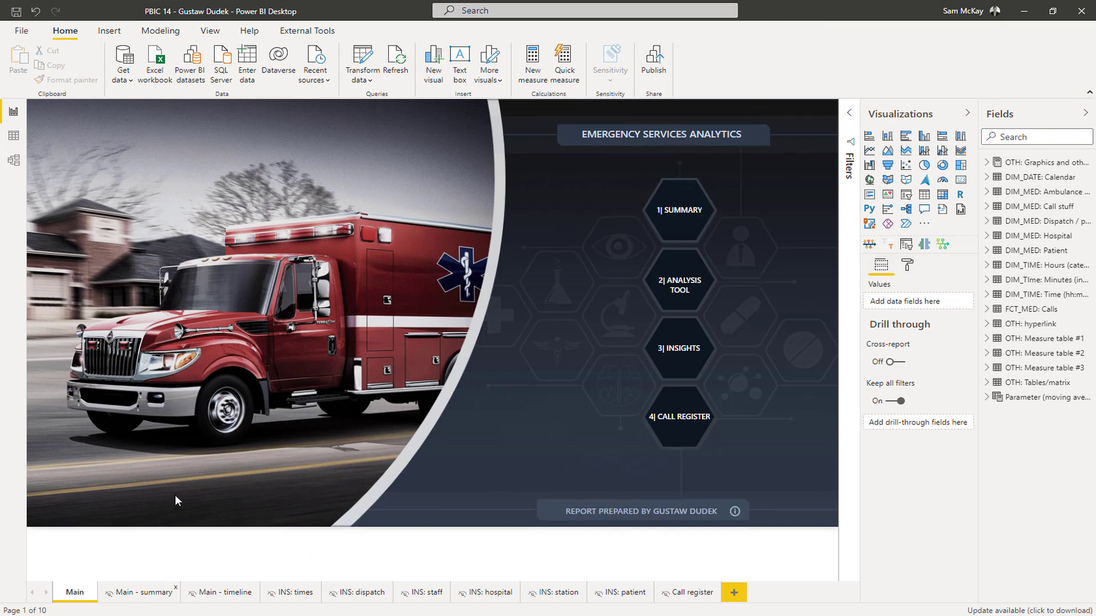
# Step: On the Main - summary page, check the PAGE 2 button's action type, assigned bookmark and the other available bookmarks
pyautogui.hotkey('ctrl', 'pagedown')
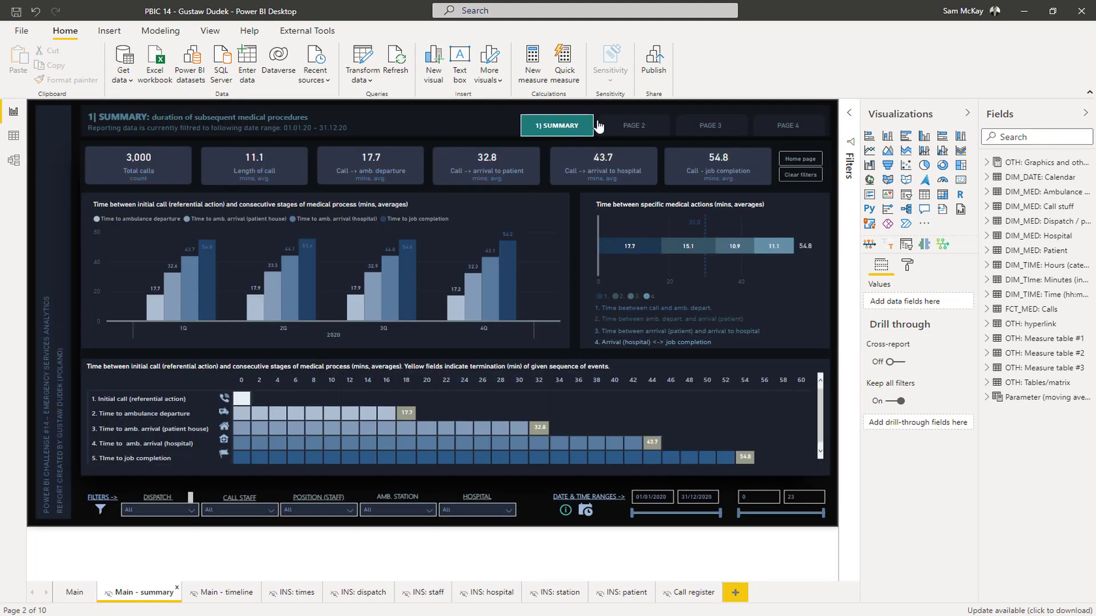
pyautogui.click(610, 132)
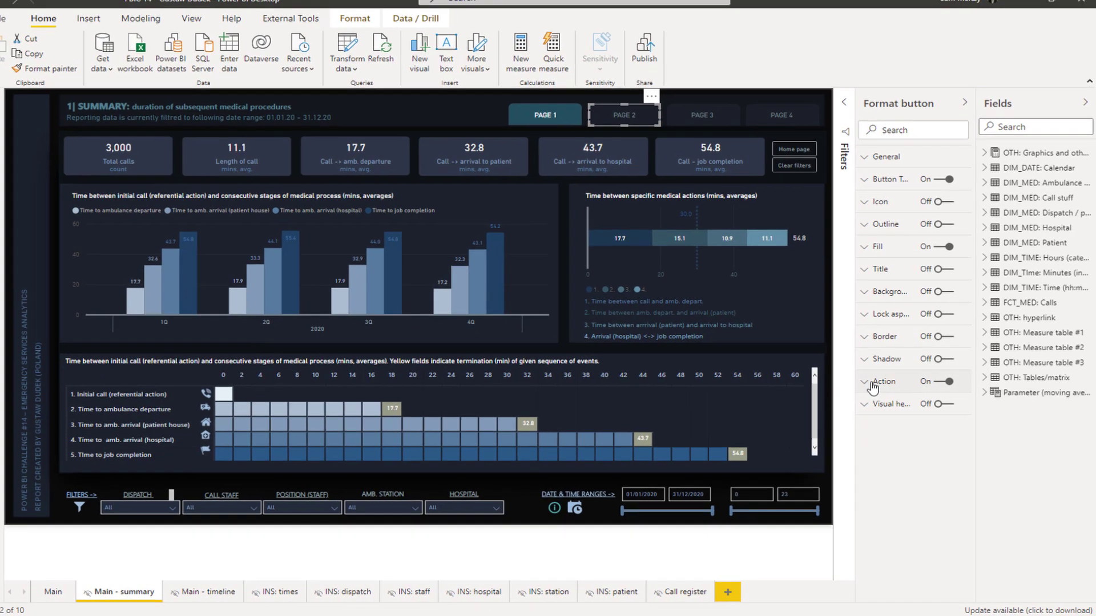
pyautogui.click(882, 390)
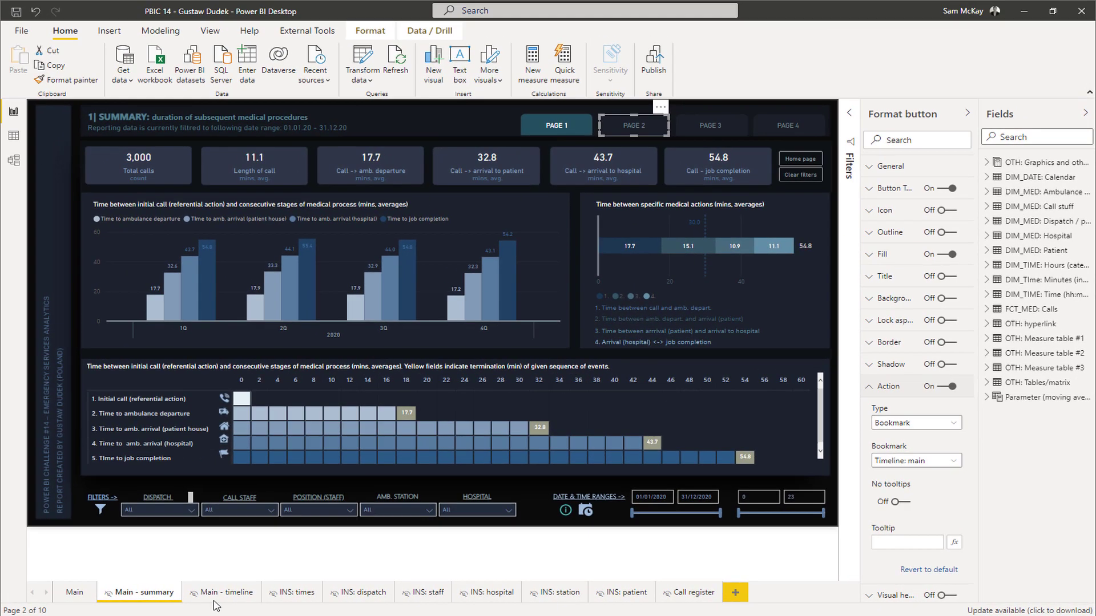
pyautogui.click(930, 461)
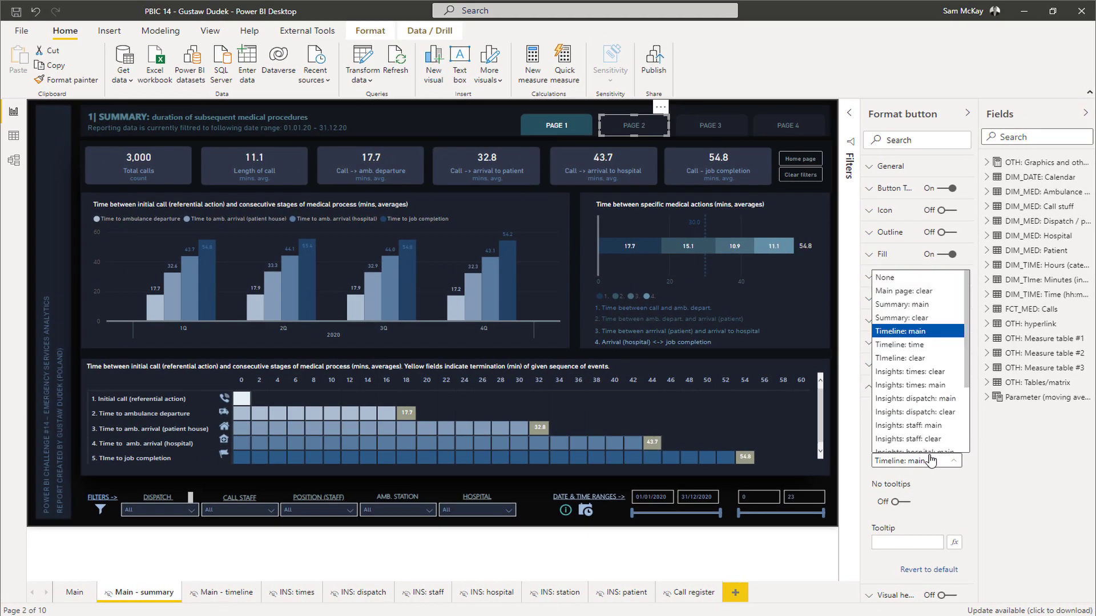
pyautogui.click(932, 460)
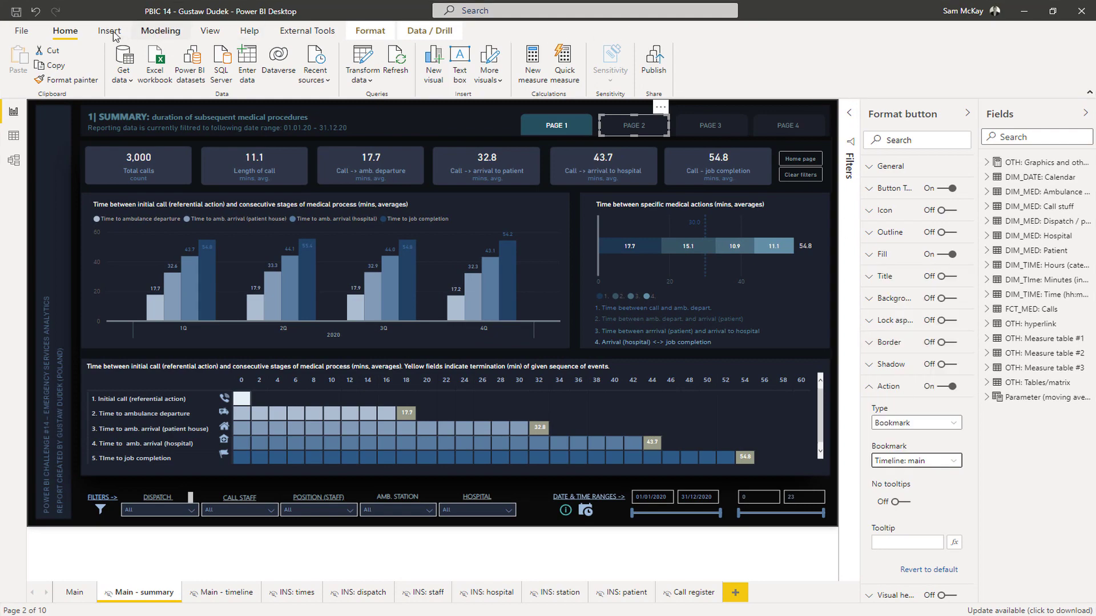
# Step: Display the report's bookmarks and apply Insights: staff: clear, Insights: hospital: main and Insights: hospital: clear
pyautogui.click(210, 32)
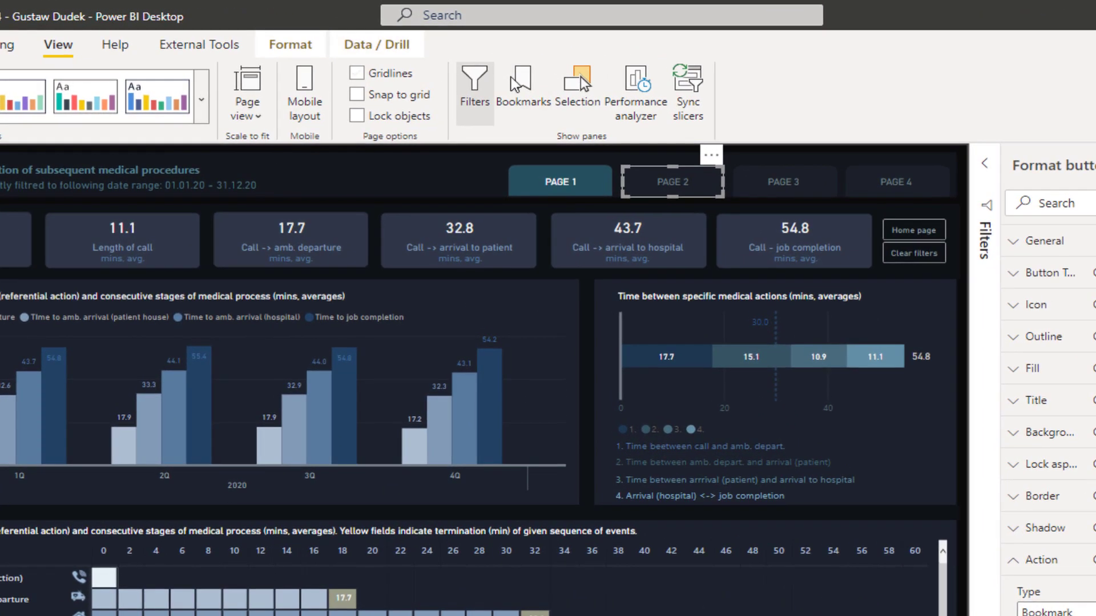
pyautogui.click(525, 94)
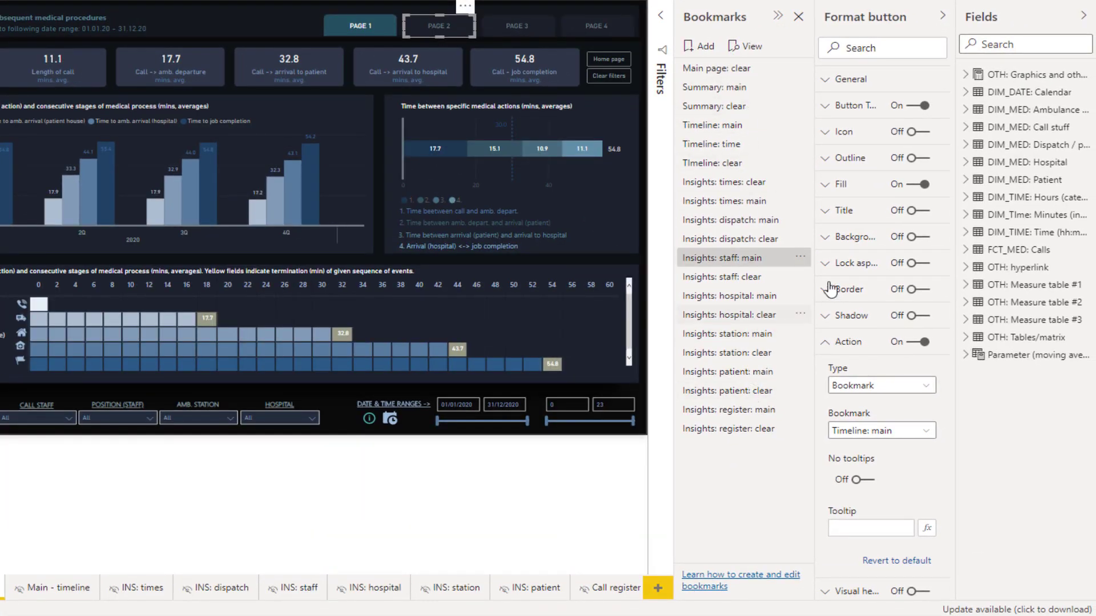
pyautogui.click(747, 278)
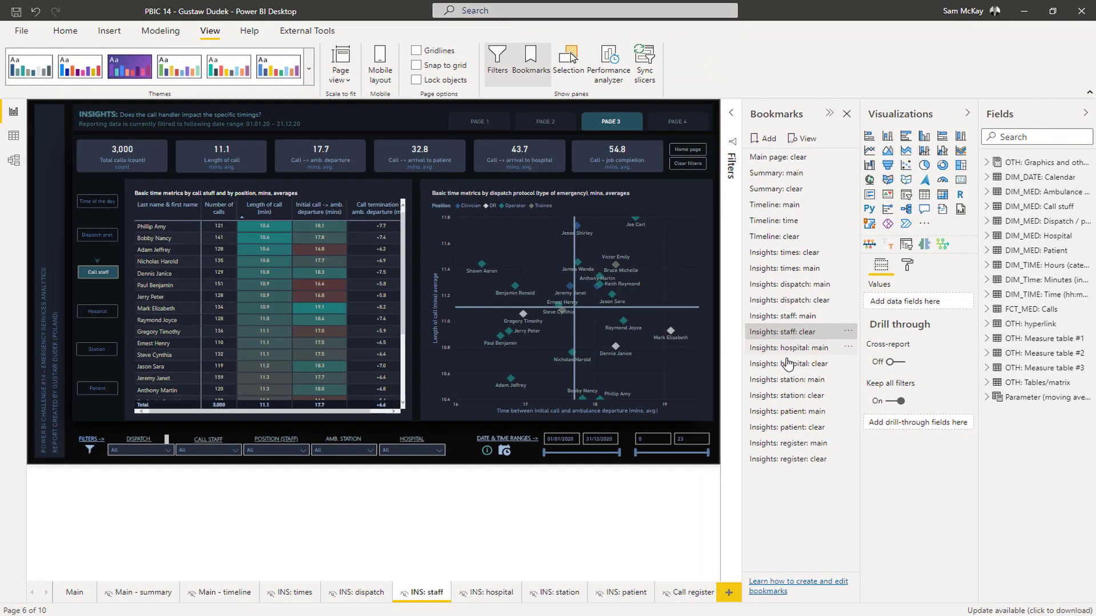
pyautogui.click(788, 348)
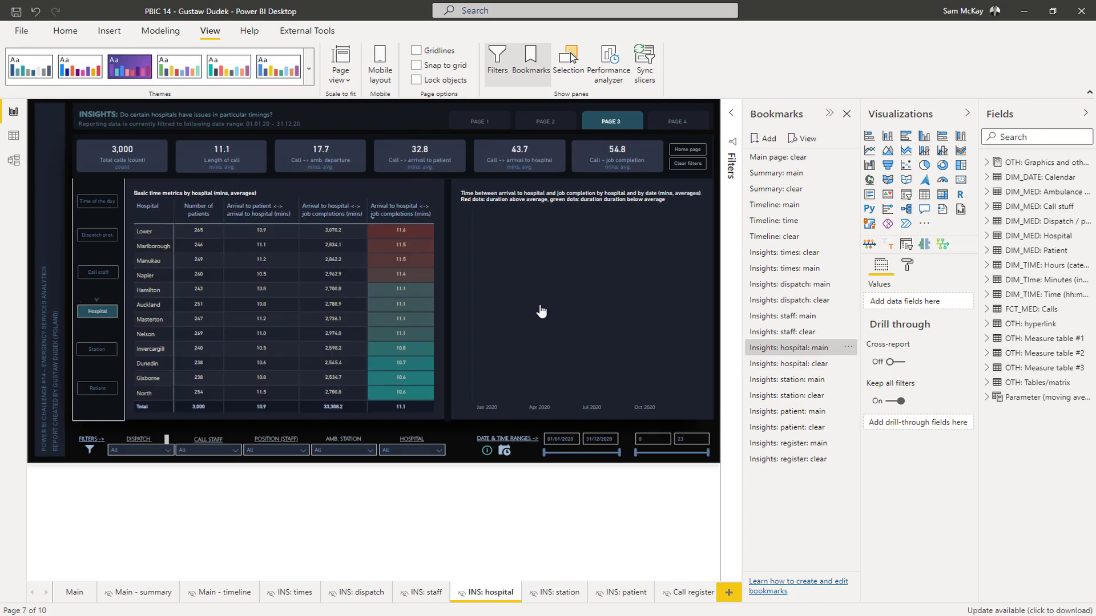
pyautogui.click(791, 365)
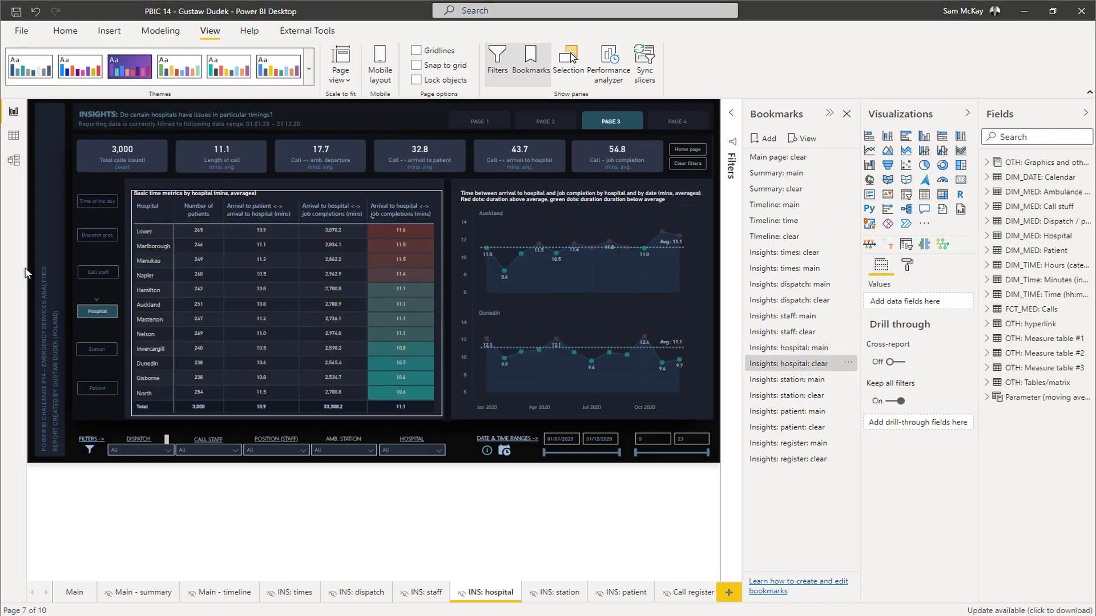
# Step: Check the Call staff button's bookmark action on the INS: hospital page, and examine the layer order of the page's objects
pyautogui.click(98, 276)
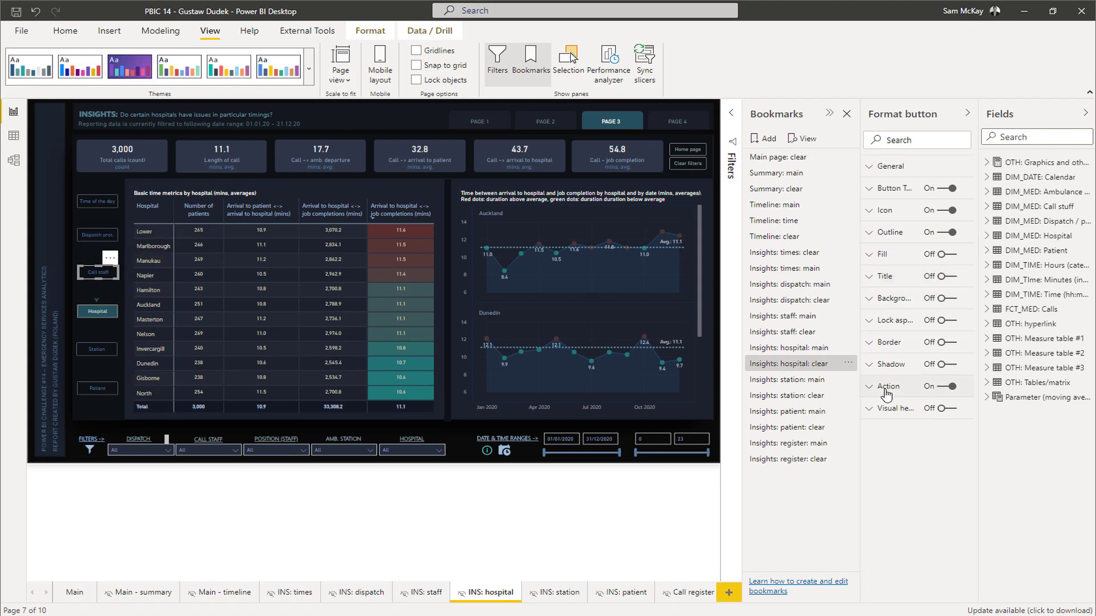
pyautogui.click(881, 382)
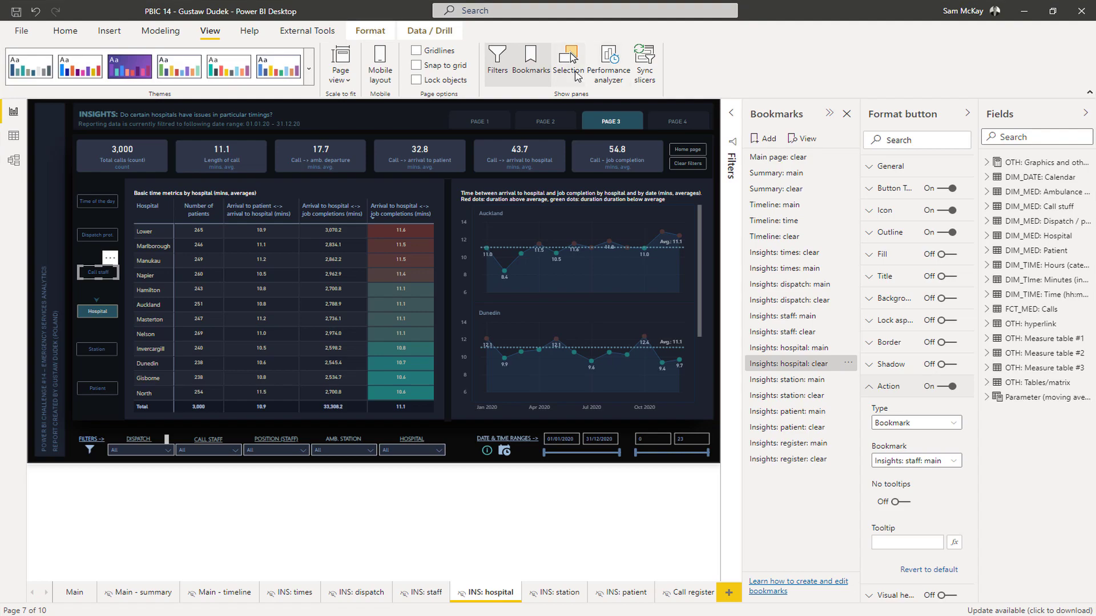
pyautogui.click(582, 72)
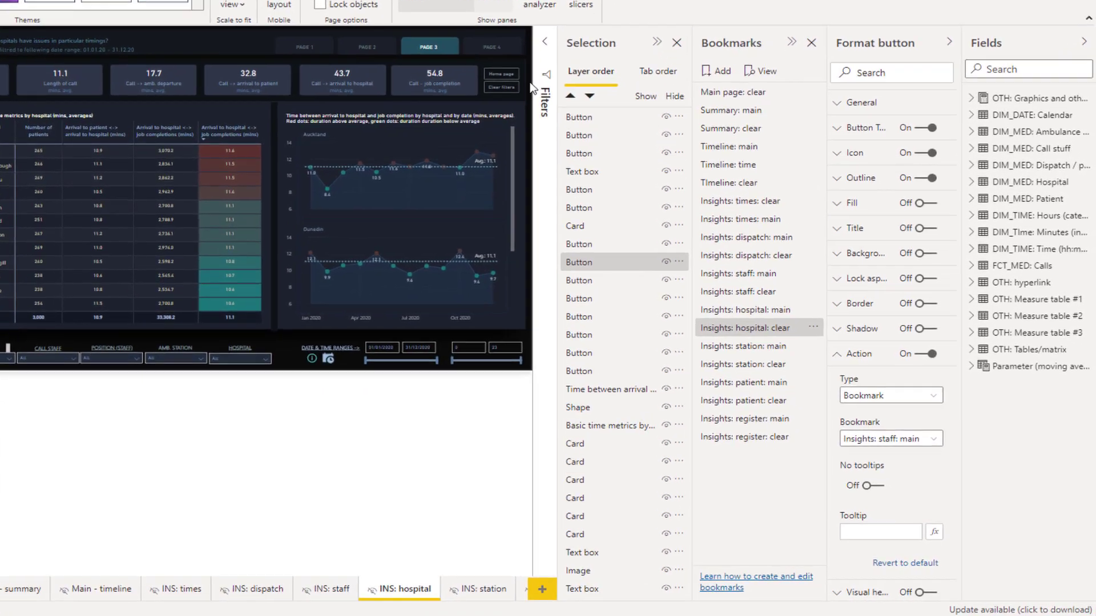
pyautogui.scroll(-10, 621, 193)
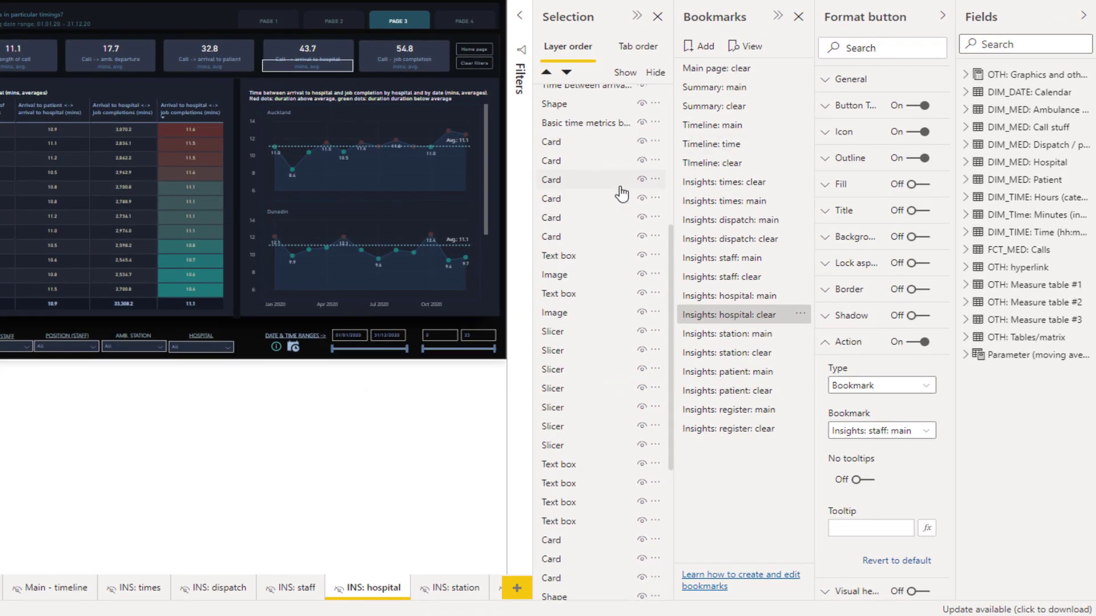
pyautogui.scroll(10, 621, 193)
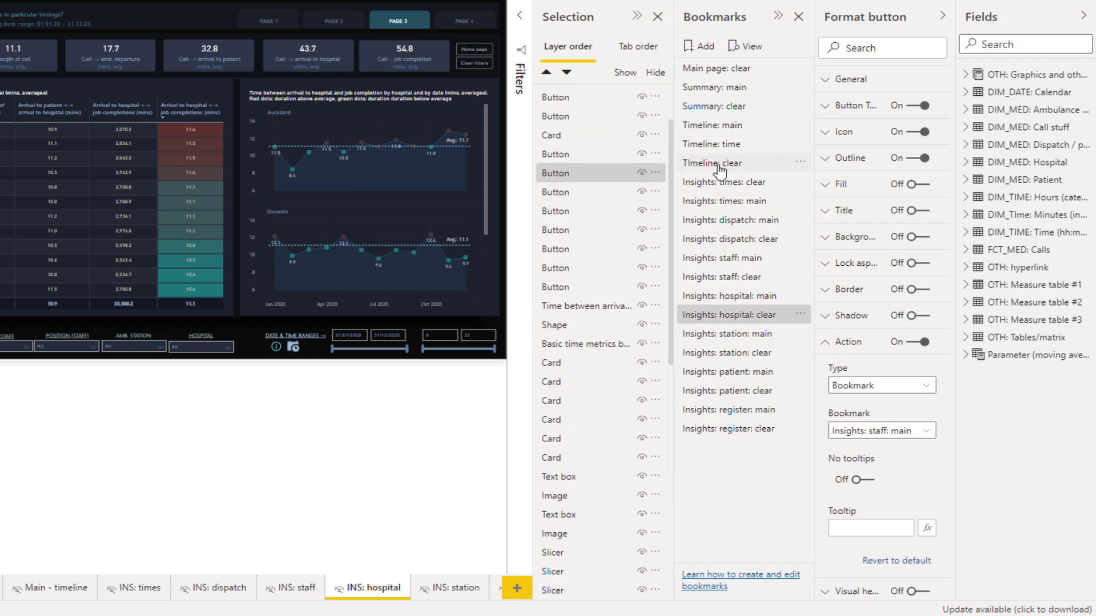
# Step: Apply the Timeline: clear bookmark and hide the object list
pyautogui.click(720, 166)
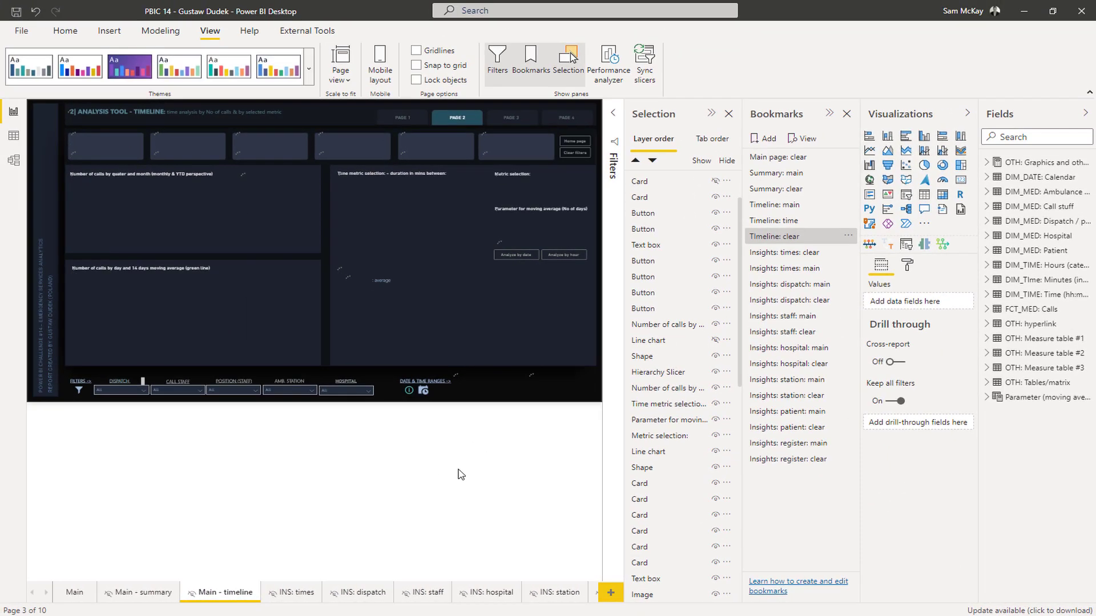
pyautogui.click(728, 114)
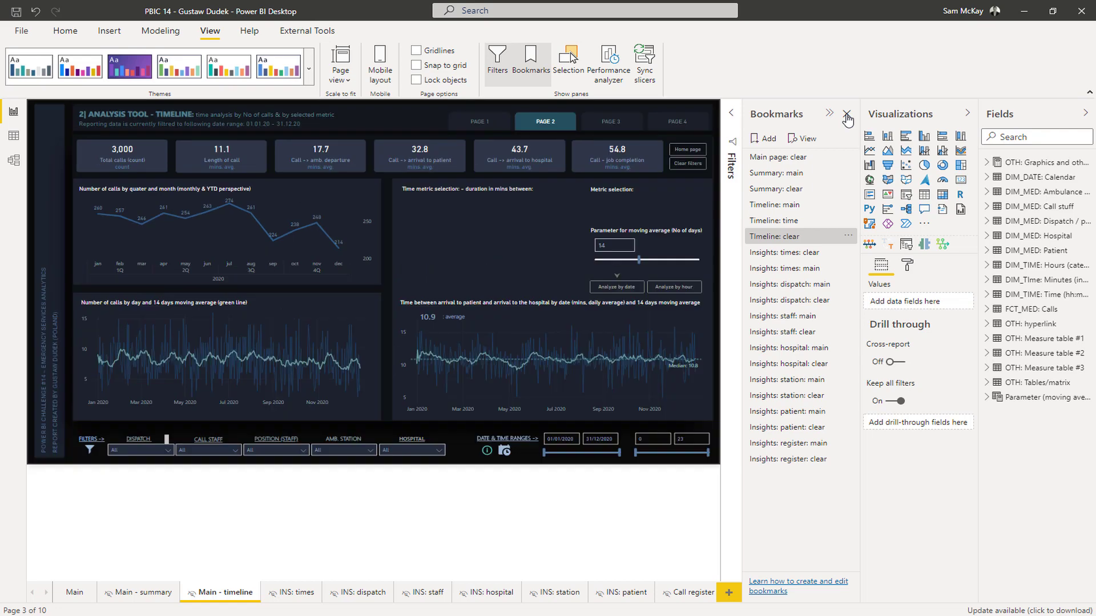
# Step: Hide the bookmarks list and set the Main - timeline page's metric selection to Show only averages
pyautogui.click(846, 115)
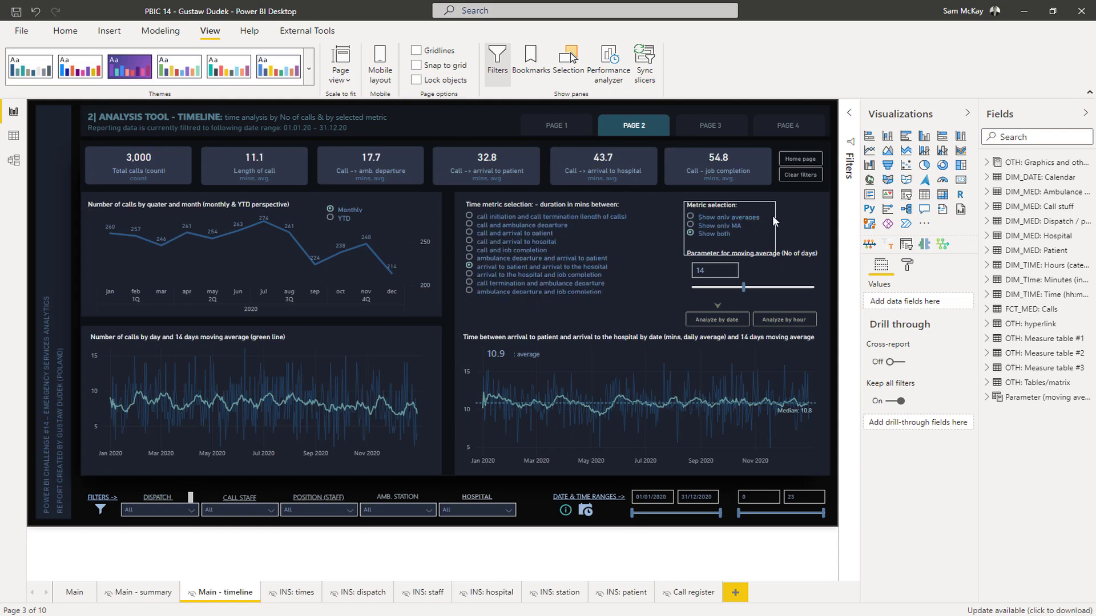
pyautogui.moveTo(769, 225)
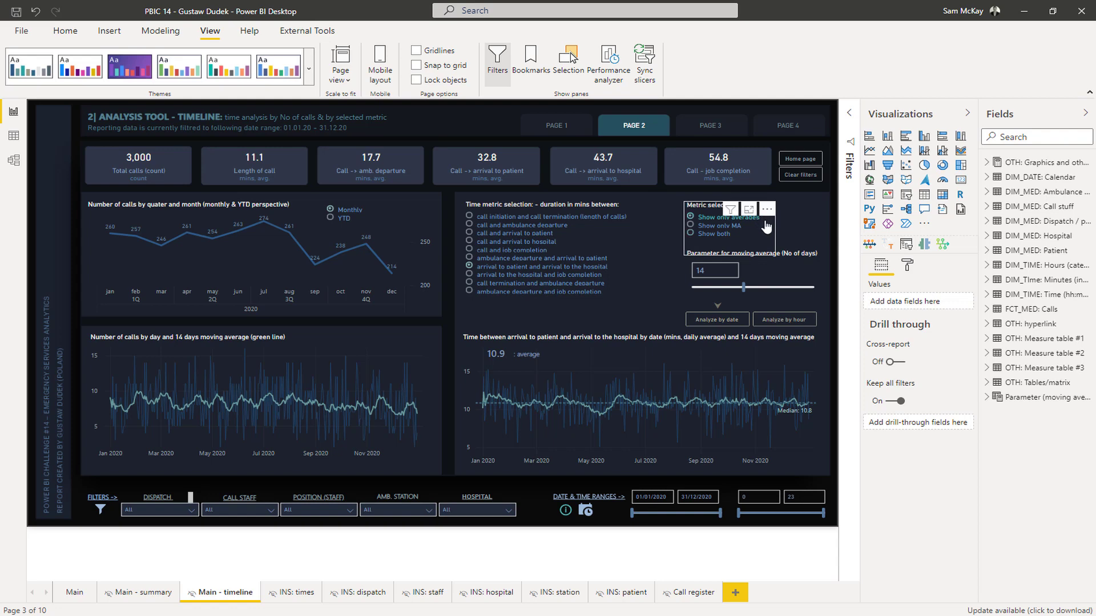
pyautogui.click(767, 230)
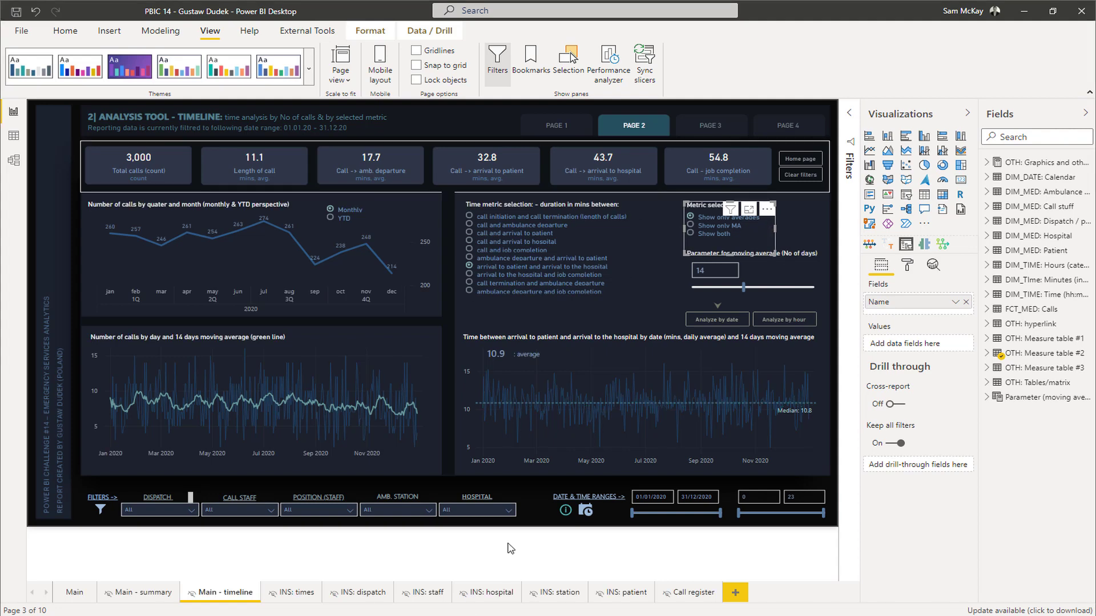
# Step: Switch to the OneDrive window in Google Chrome and display the CoE Portal page
pyautogui.moveTo(399, 615)
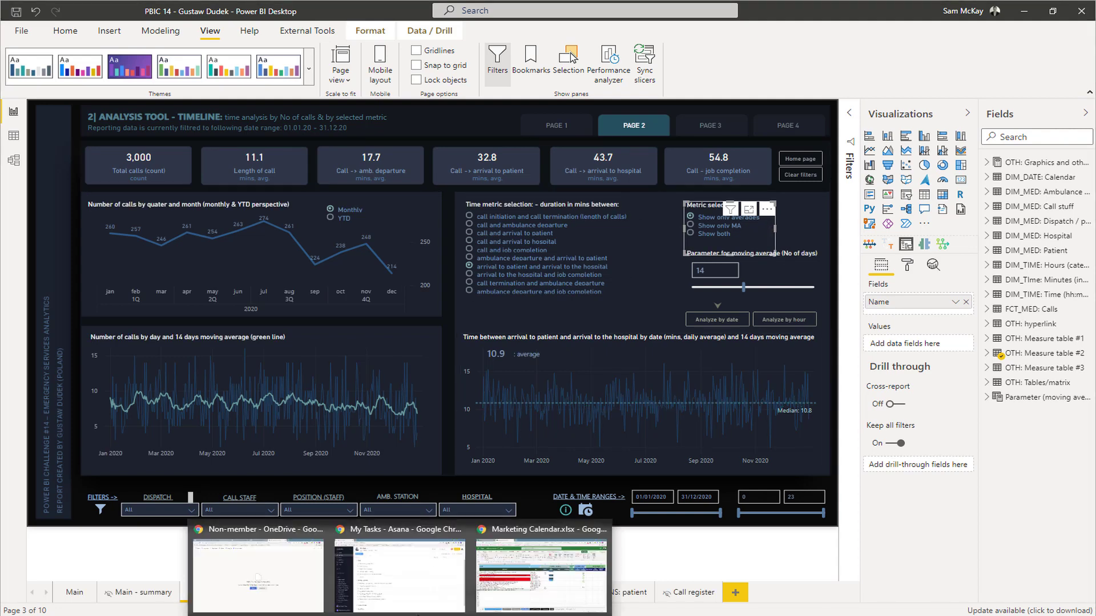
pyautogui.click(212, 587)
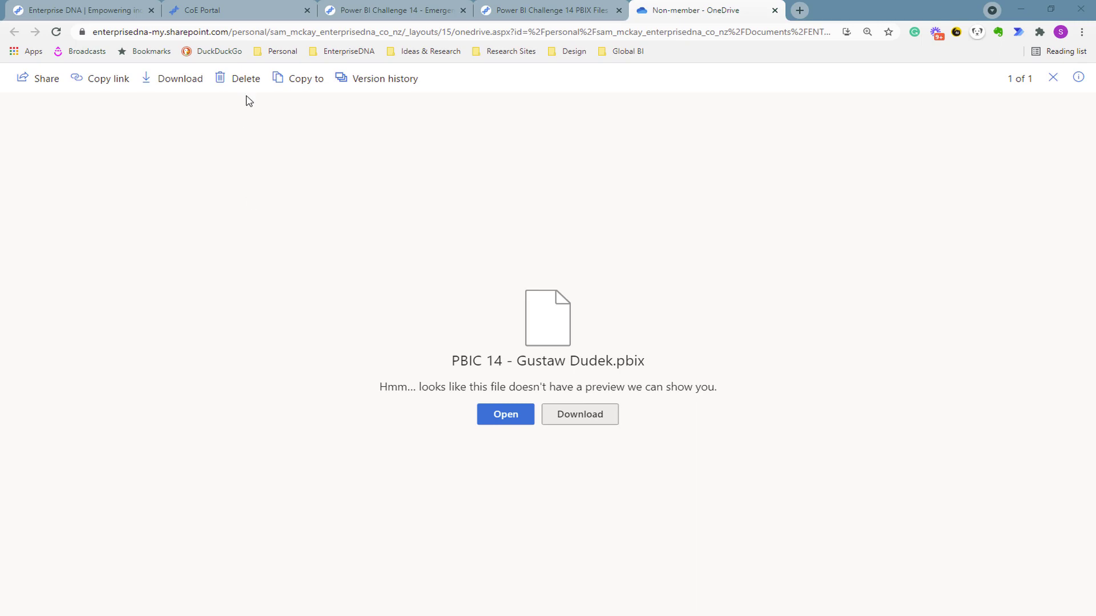
pyautogui.click(242, 10)
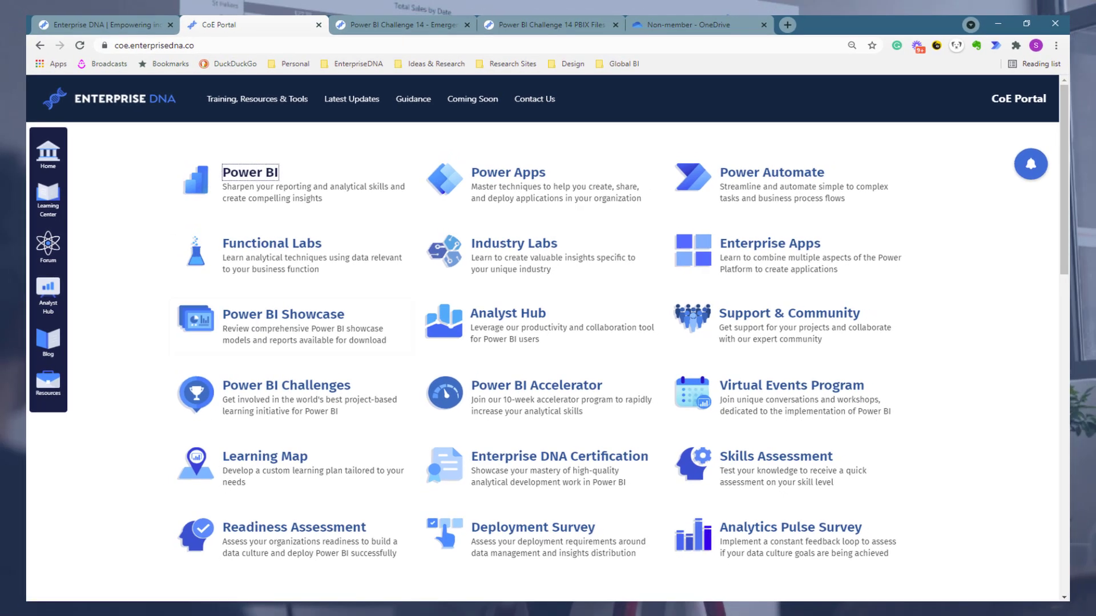
# Step: Switch to the PBIC 11 - JMAP COVID-19 report in Power BI Desktop
pyautogui.moveTo(656, 610)
pyautogui.click(588, 571)
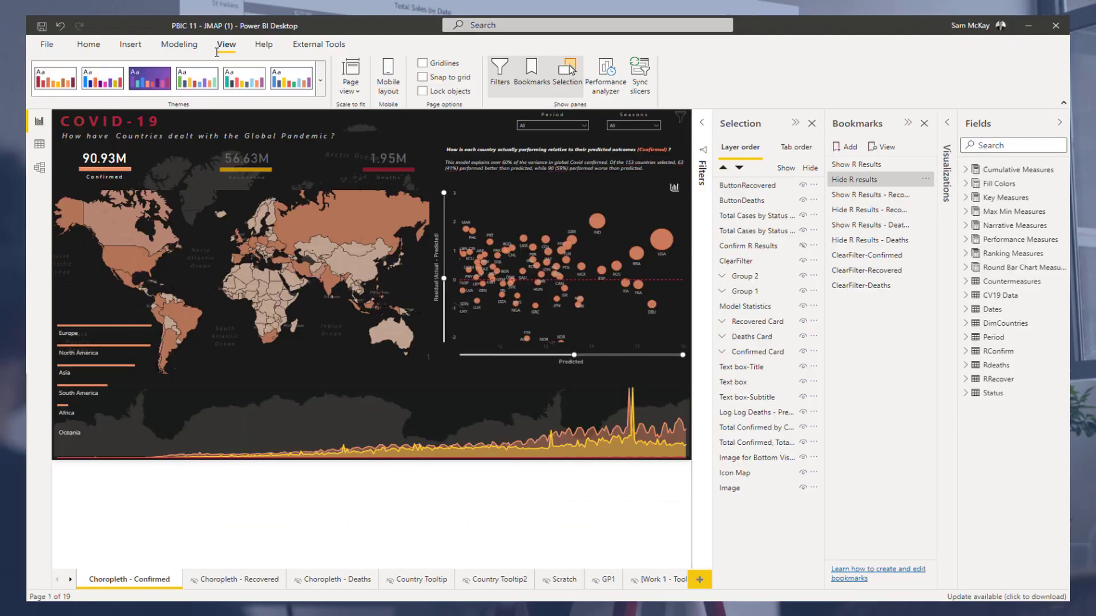